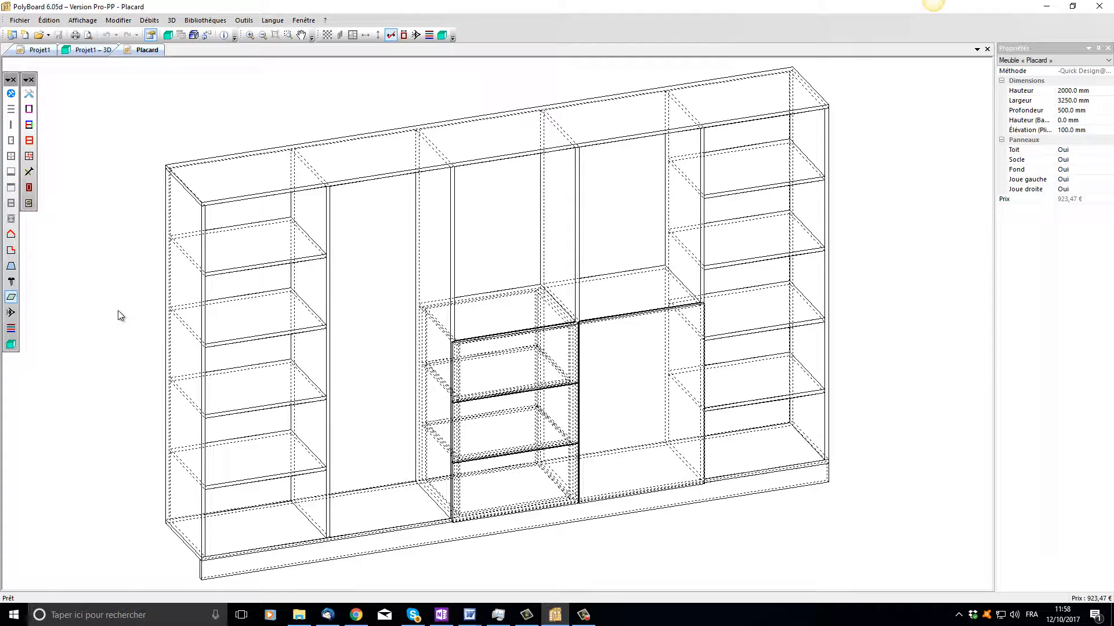
Add one "Étagère 4/tringle" shelf to the second compartment, positioned 100 mm from the top.
click(390, 244)
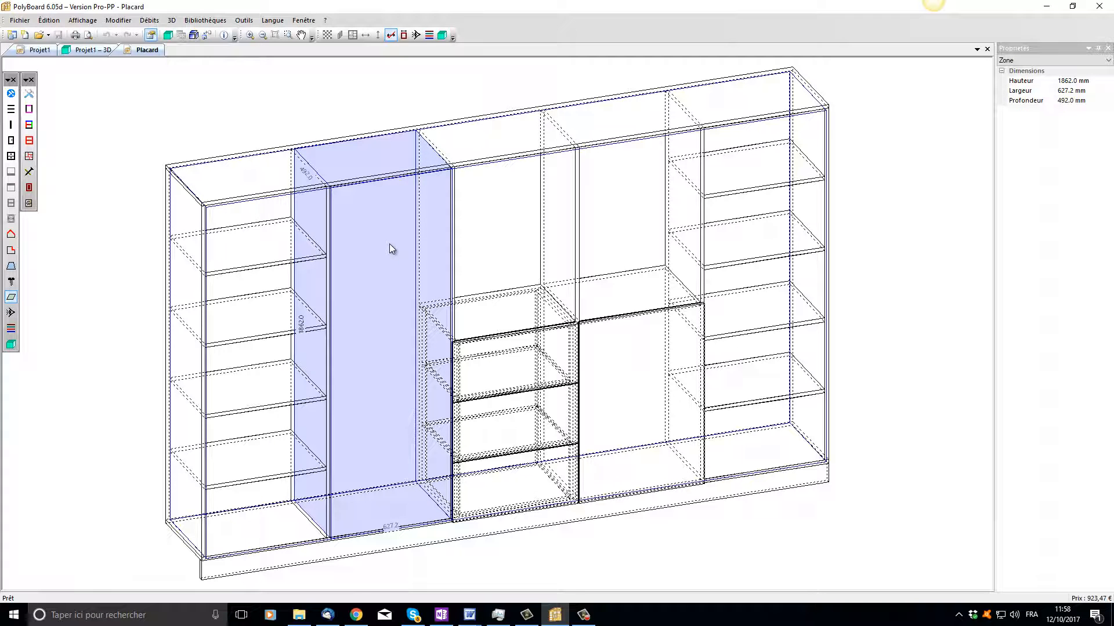
click(11, 109)
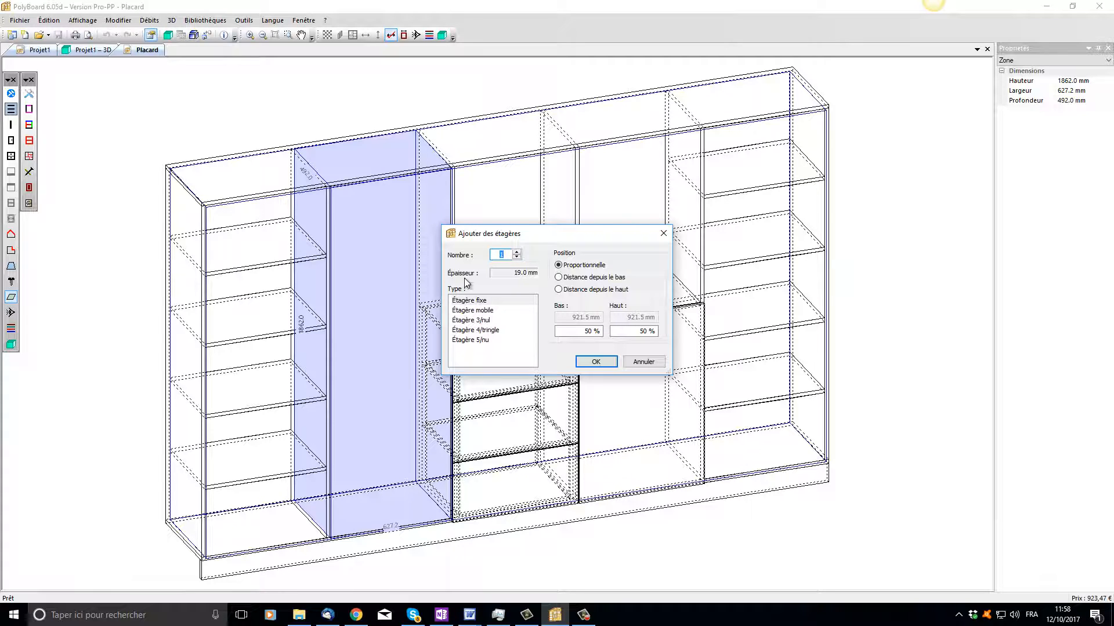
click(467, 330)
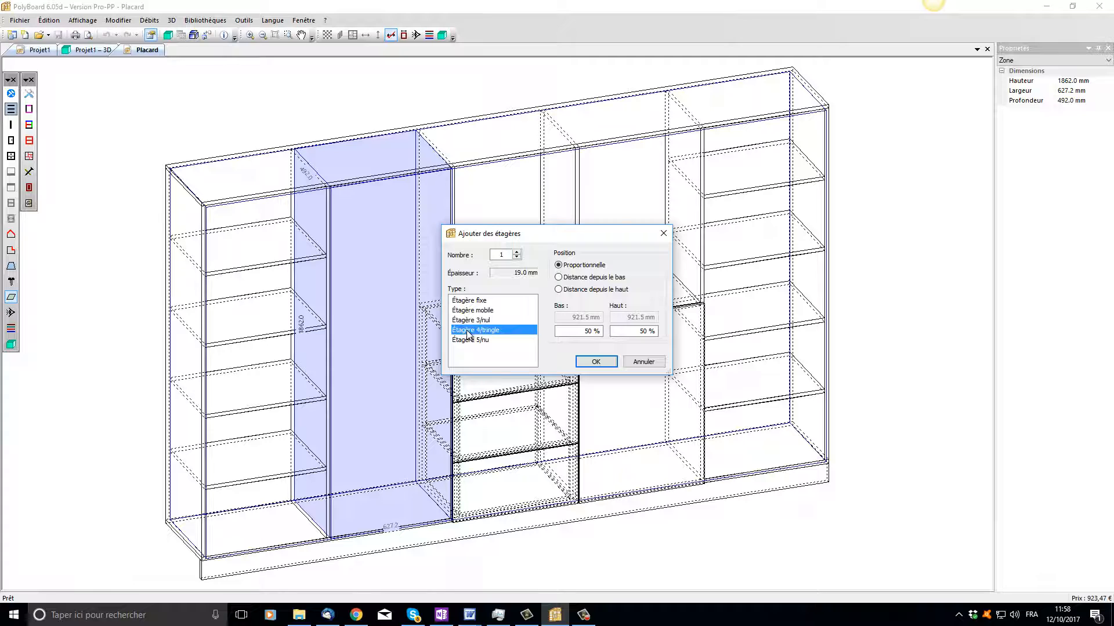
click(559, 290)
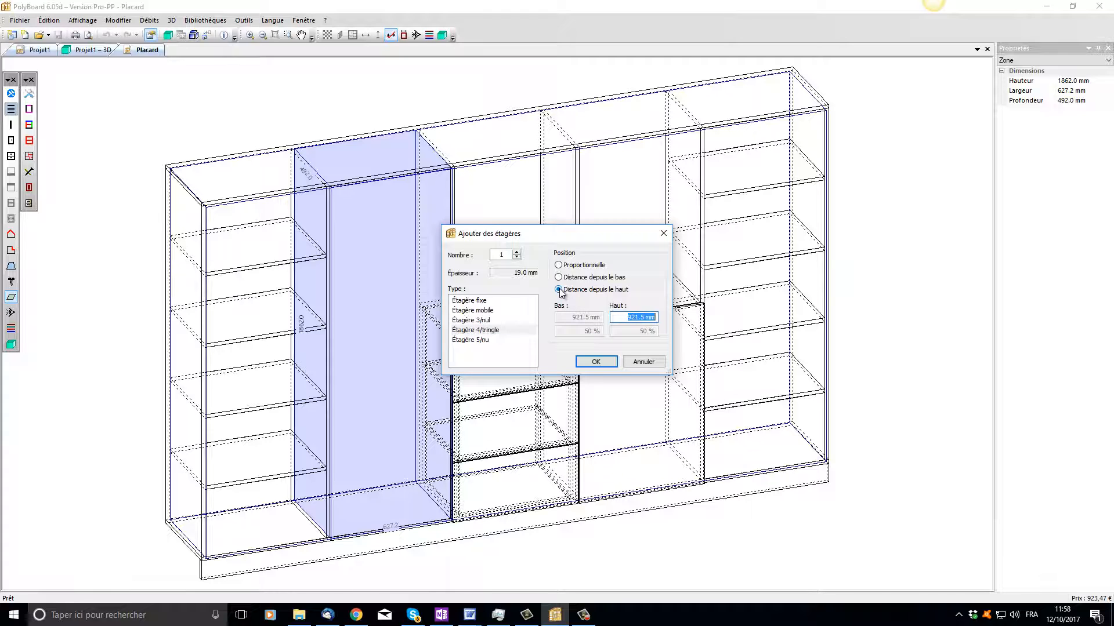
text(100)
click(597, 361)
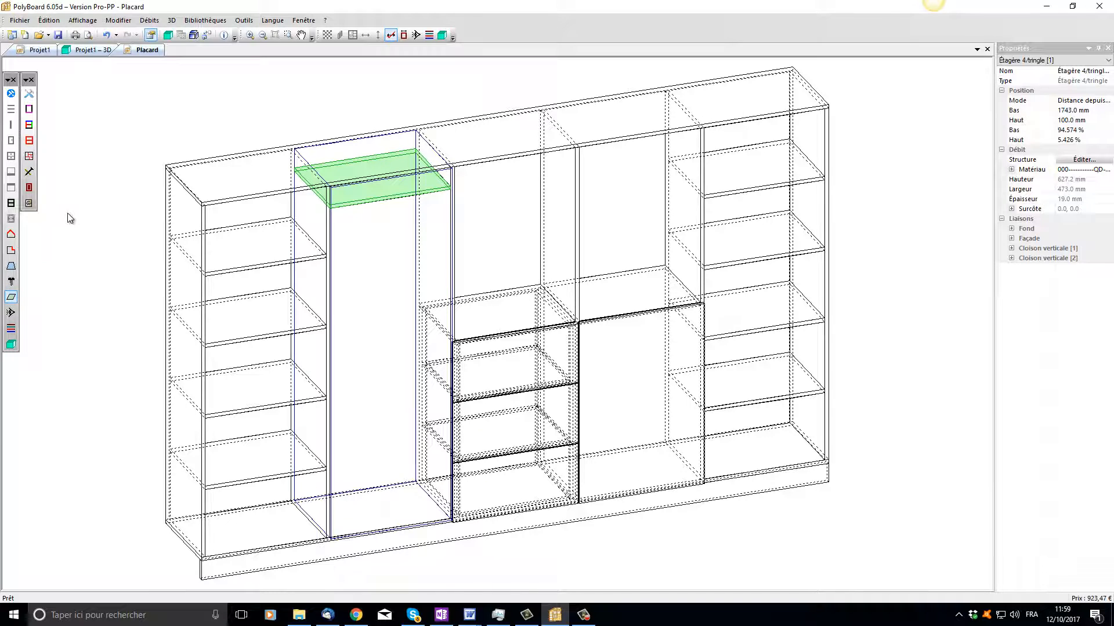
Apply the library panel structure "tringle" to the new shelf in the second compartment.
click(11, 203)
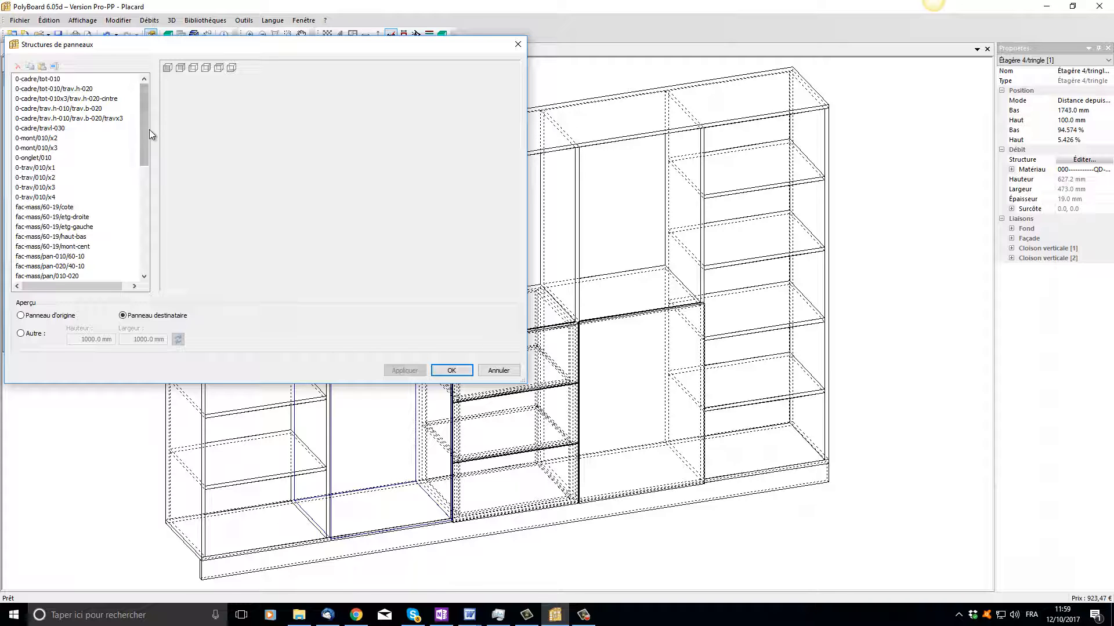
drag(143, 120, 143, 225)
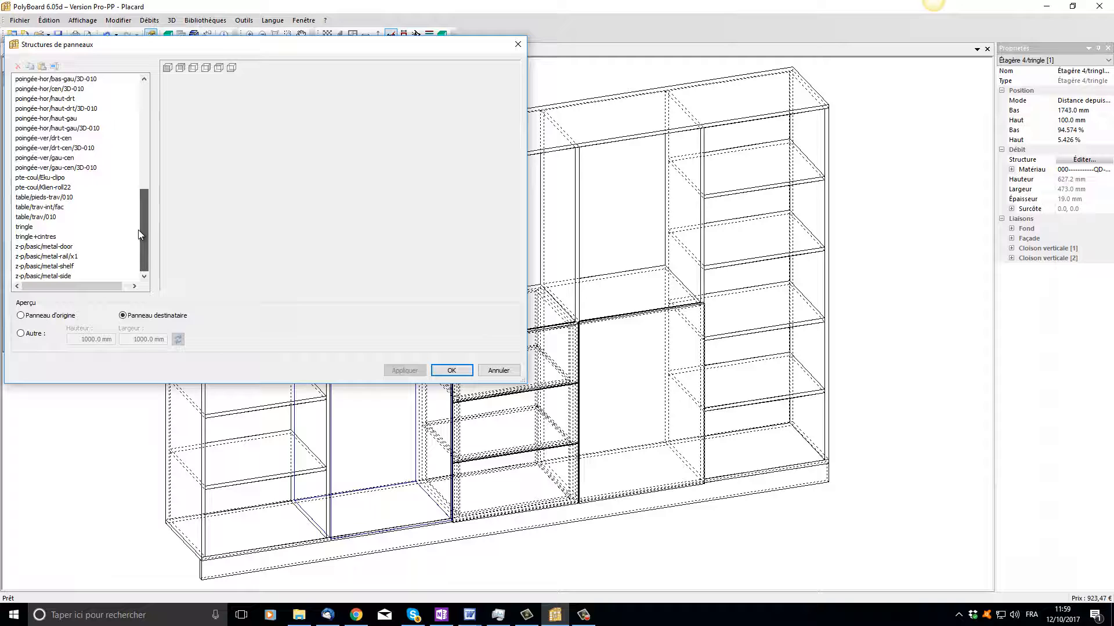
click(24, 228)
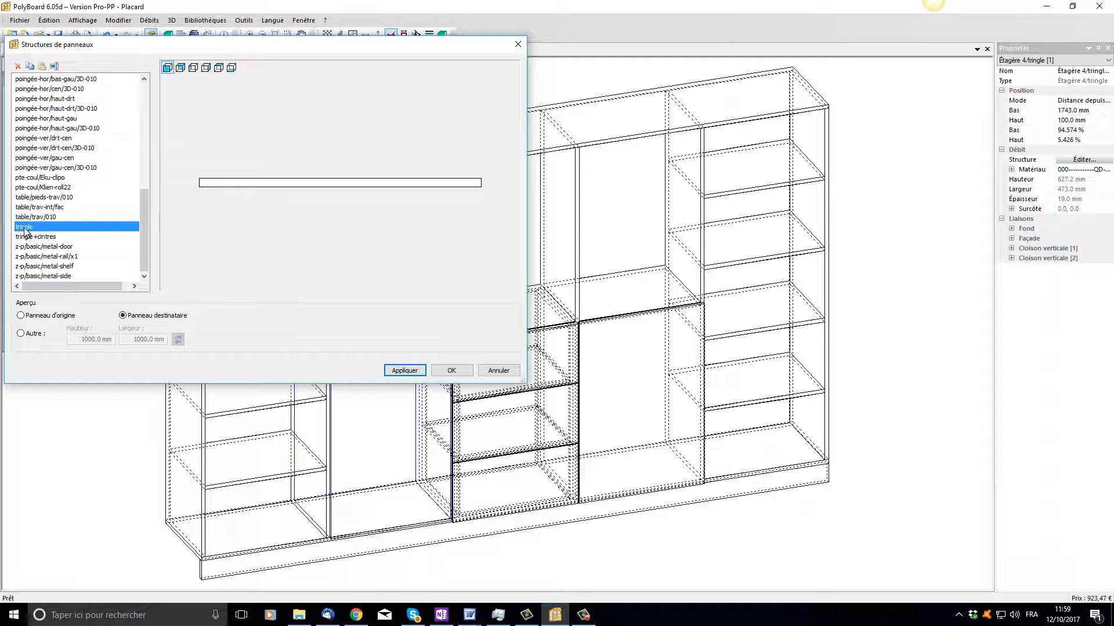
double_click(25, 229)
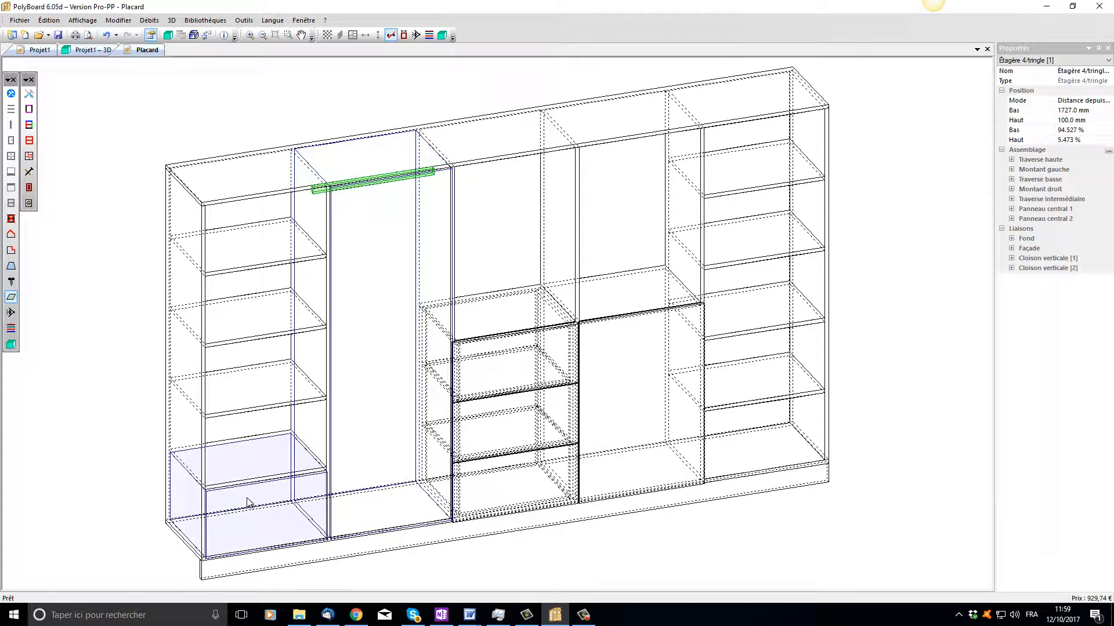
Open the cabinet's 3D view and examine the hanging rod in the second compartment.
click(37, 469)
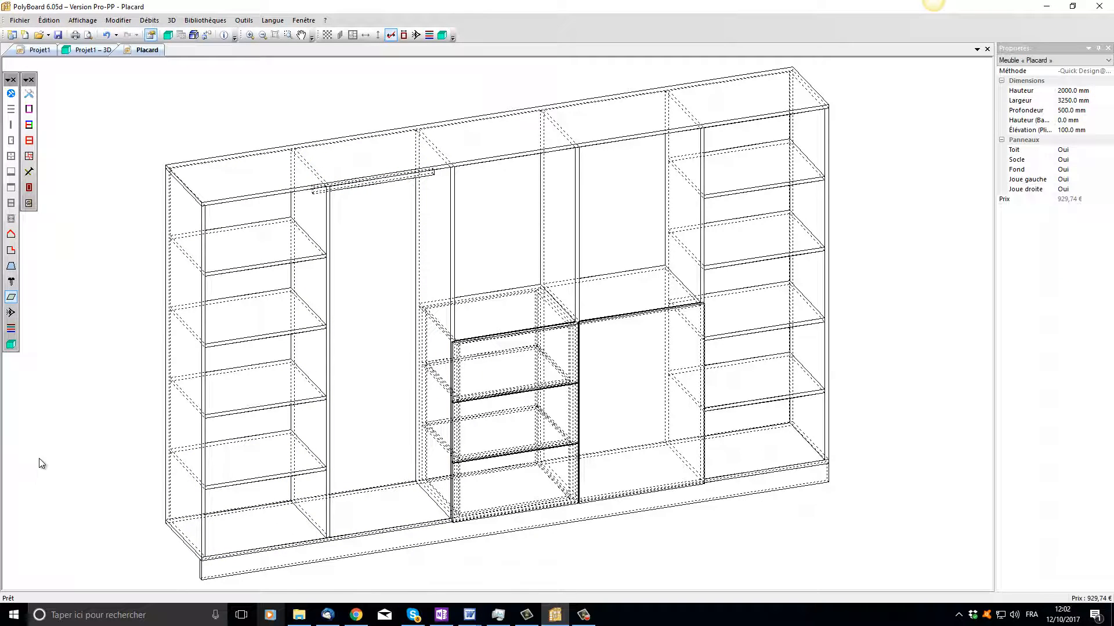
click(11, 344)
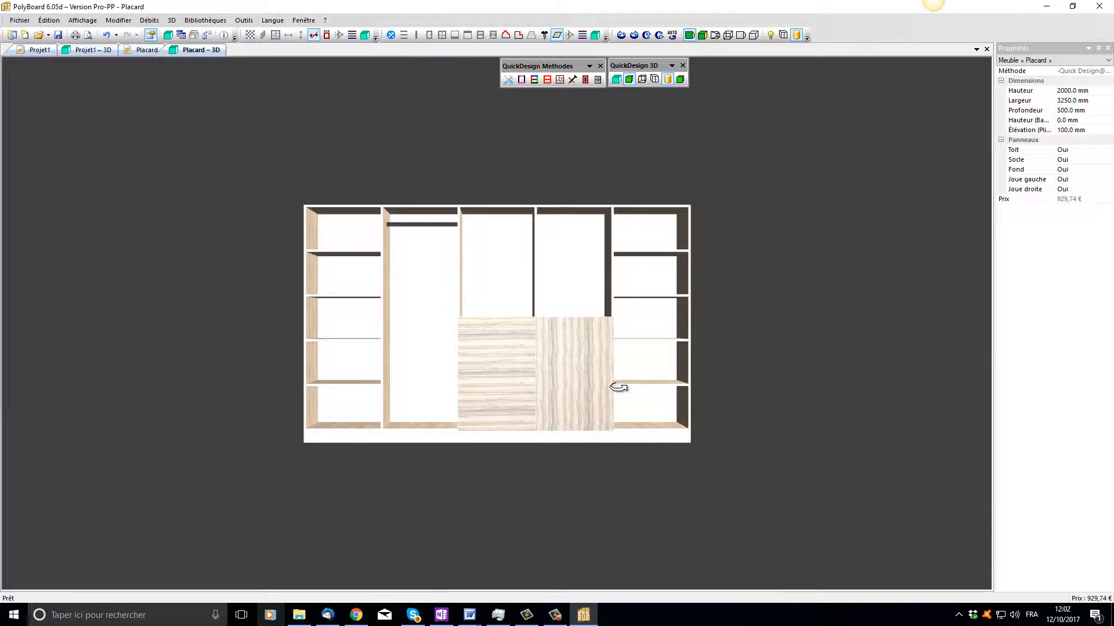
drag(582, 437, 641, 442)
scroll(442, 248, up, 4)
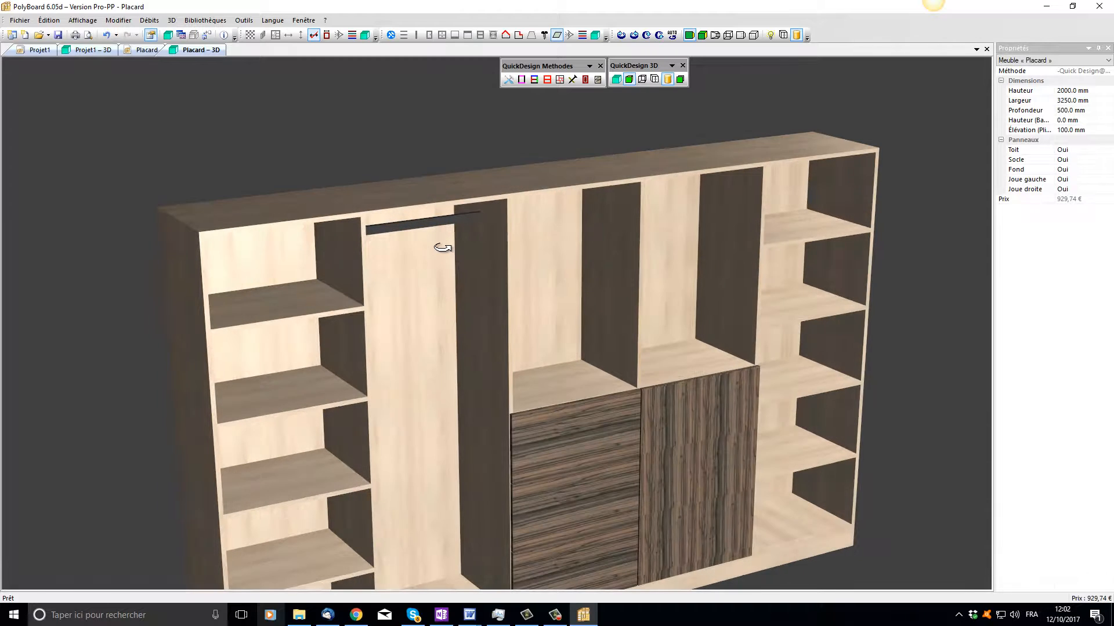
scroll(442, 248, down, 4)
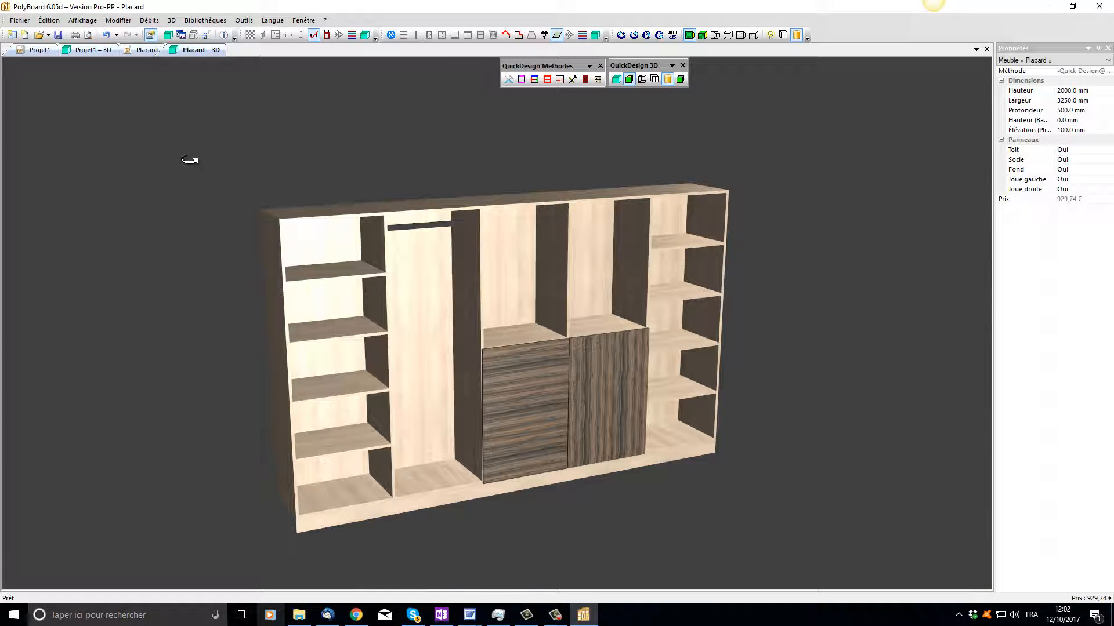
Return to the wireframe drawing and remove the applied structure from the hanging rod in the second compartment.
click(151, 35)
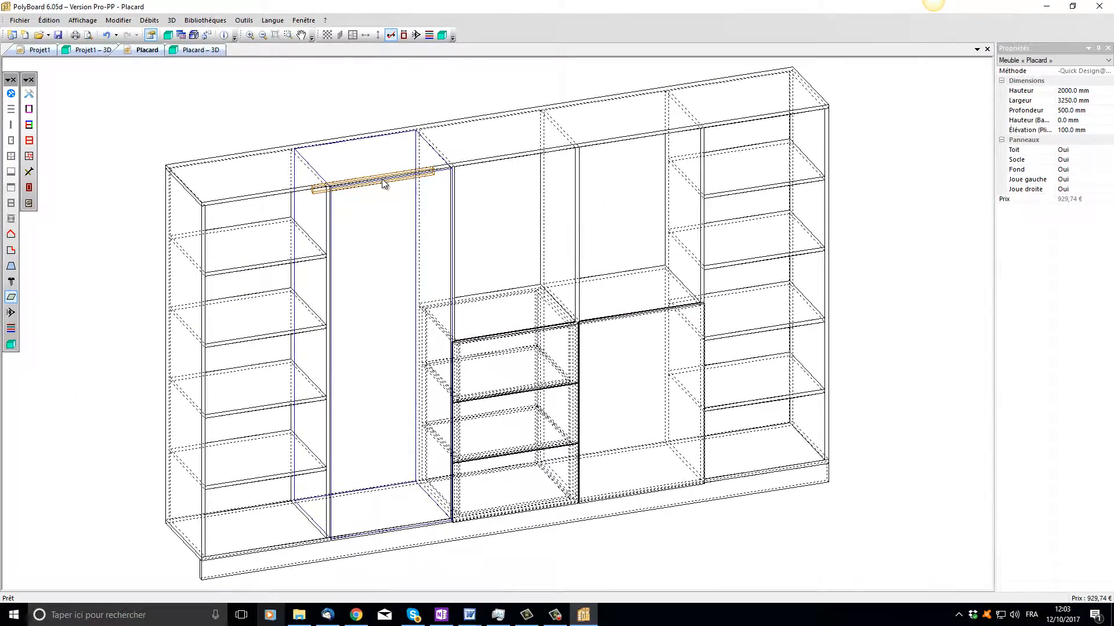
click(382, 184)
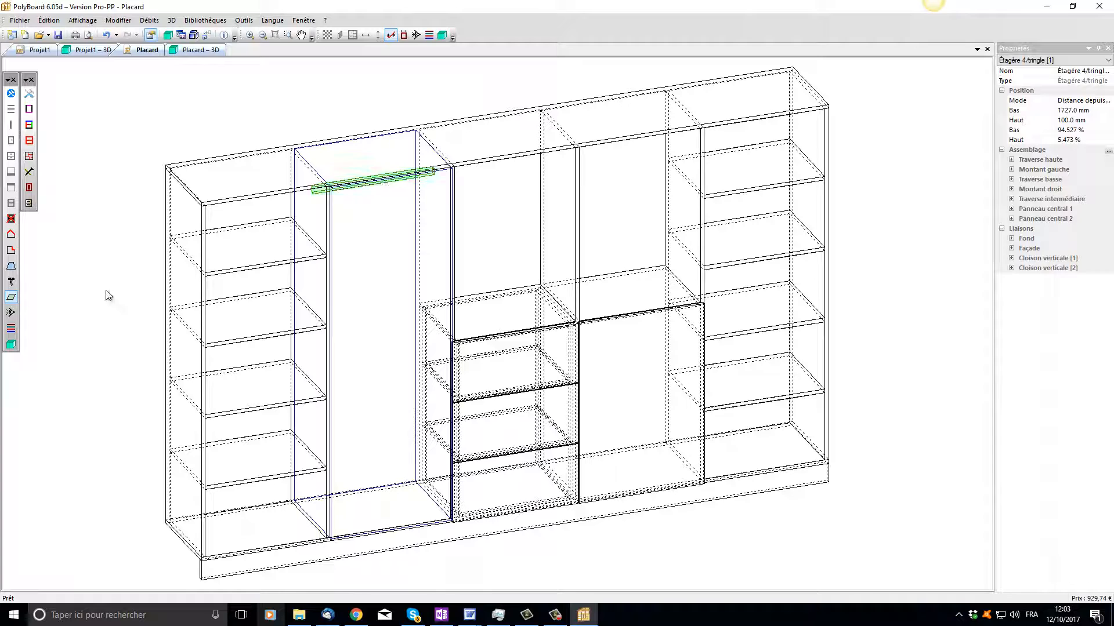
click(11, 219)
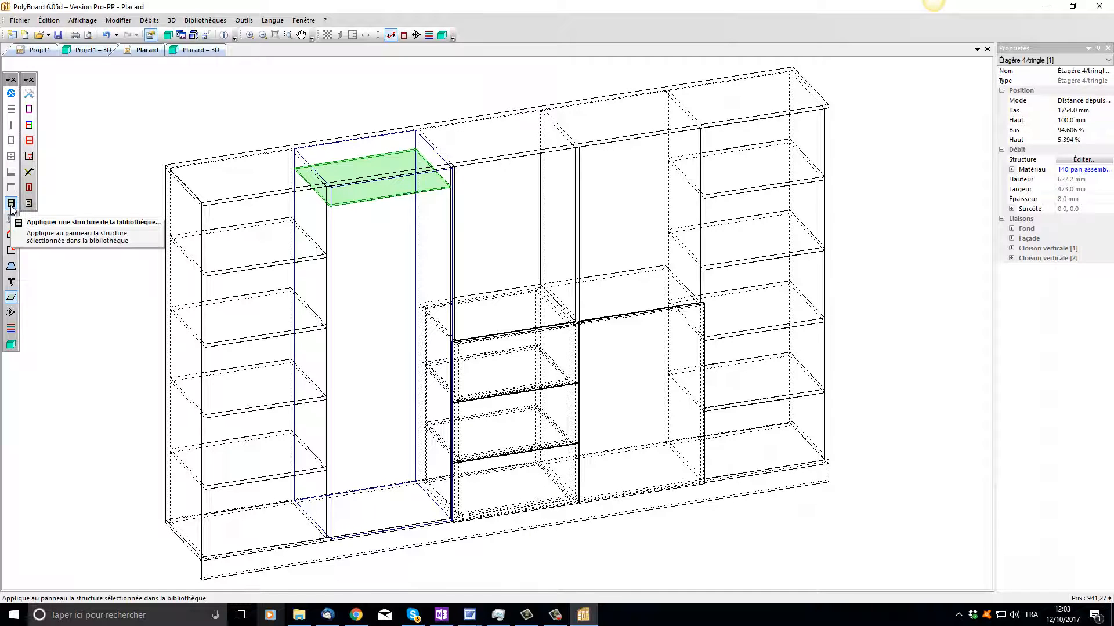
Apply the library panel structure "tringle+cintres" to the second compartment's top shelf and check the hangers in 3D.
click(11, 204)
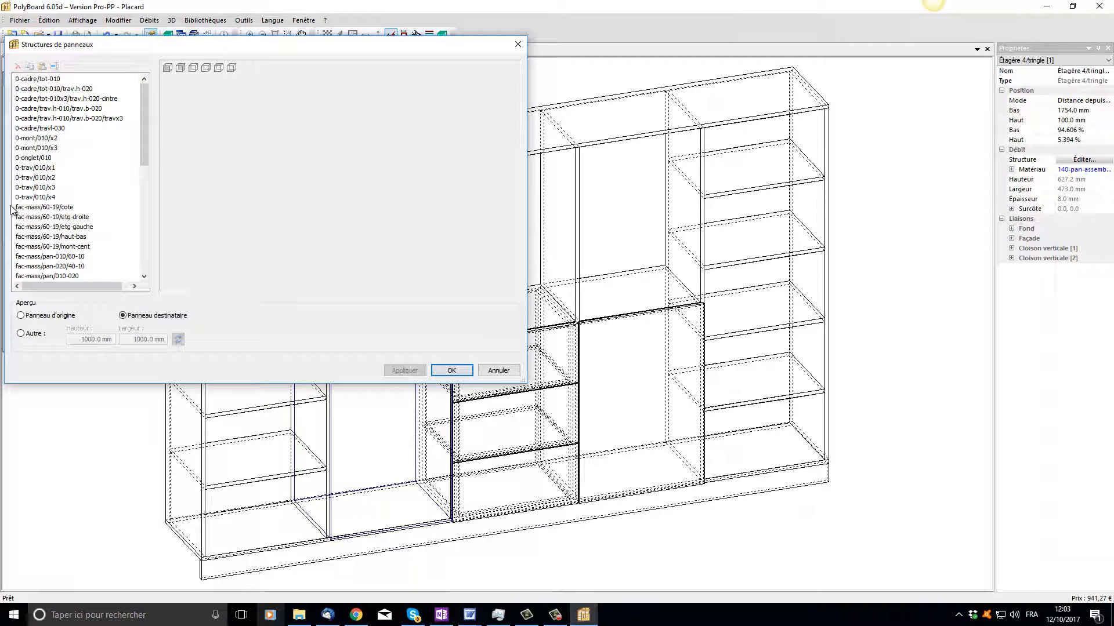
drag(144, 150, 138, 255)
click(43, 236)
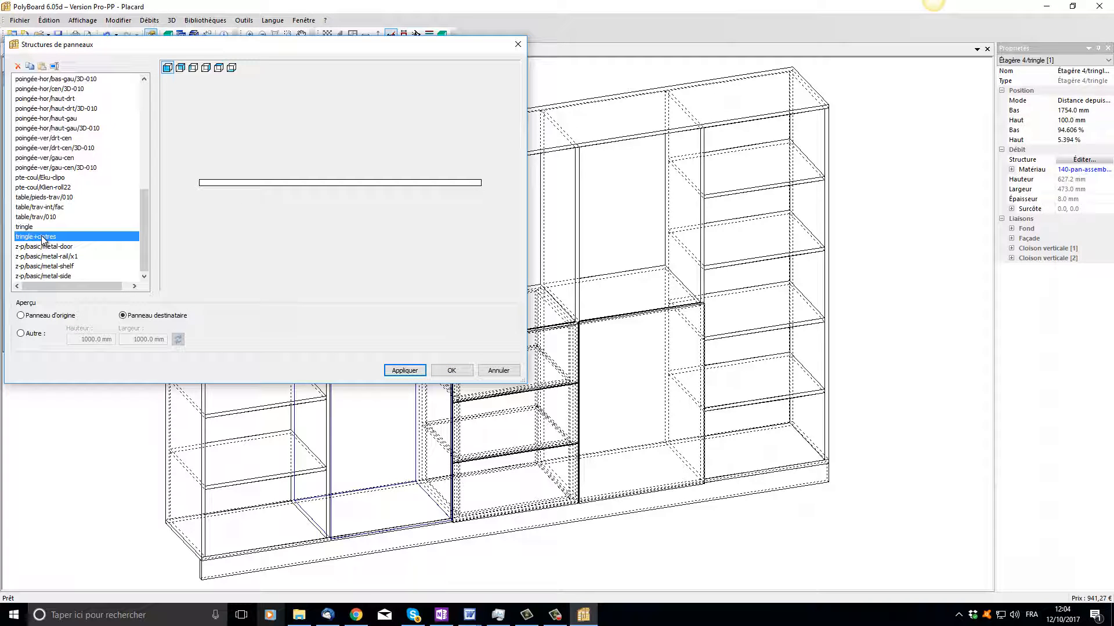
double_click(42, 237)
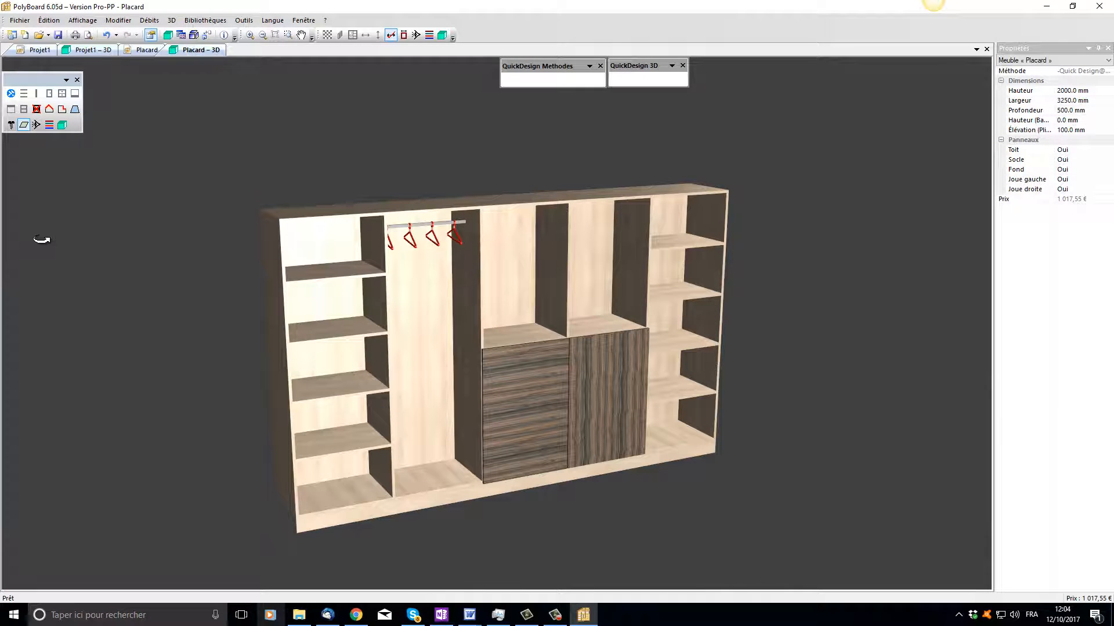
drag(414, 291, 307, 279)
scroll(377, 234, up, 6)
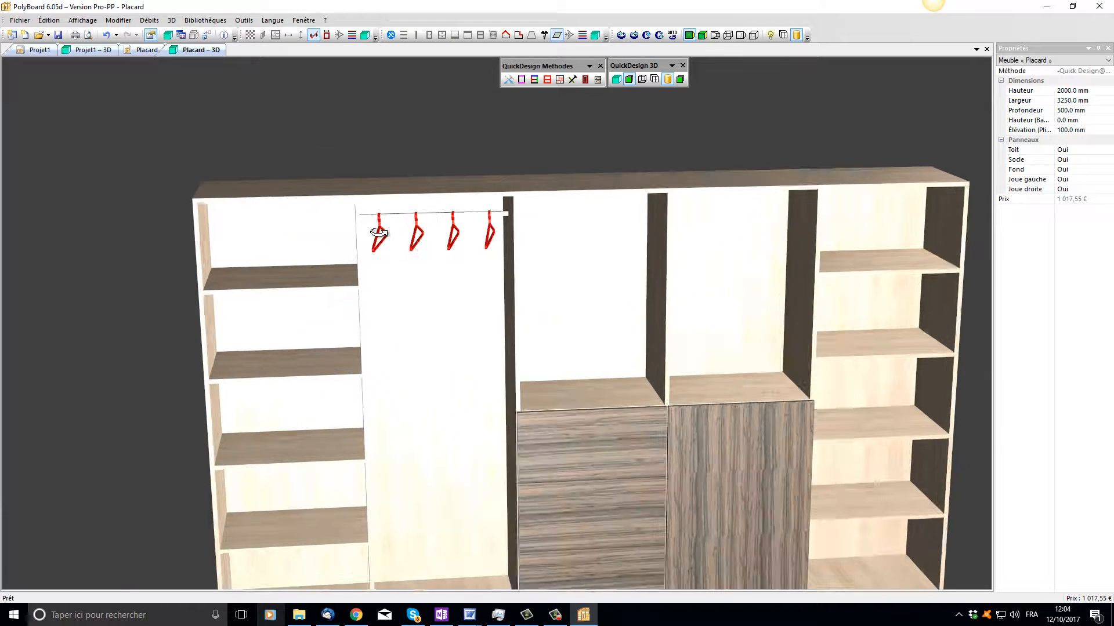
drag(376, 235, 94, 389)
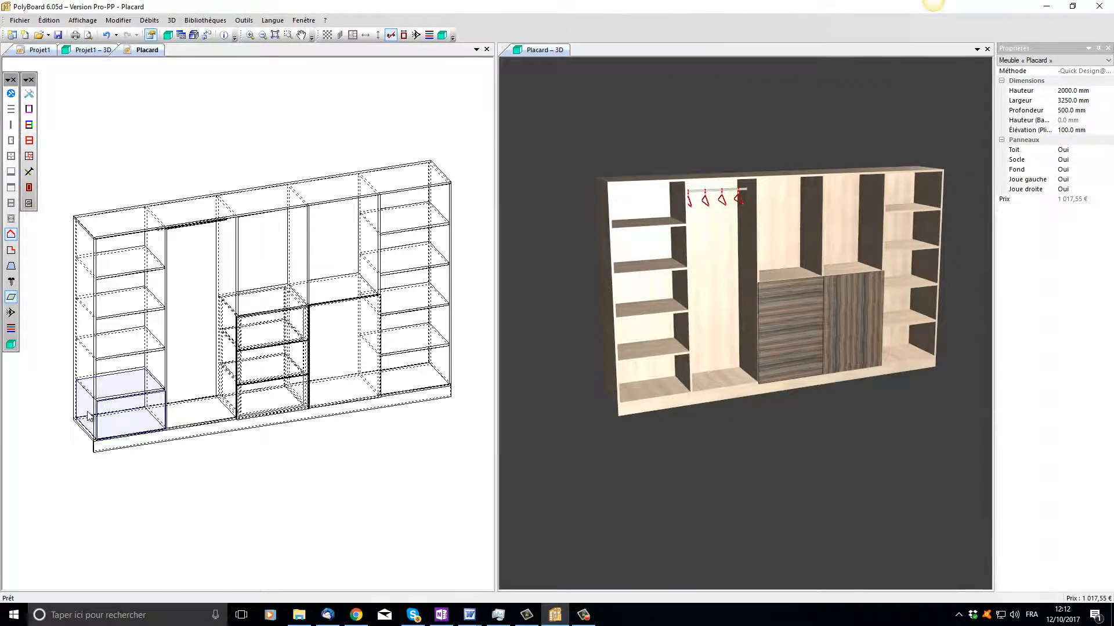
Give the cabinet a multi-slope roof along its width, with the profile's start point at y 2400 and an added point at x 2400, y 2400.
click(11, 234)
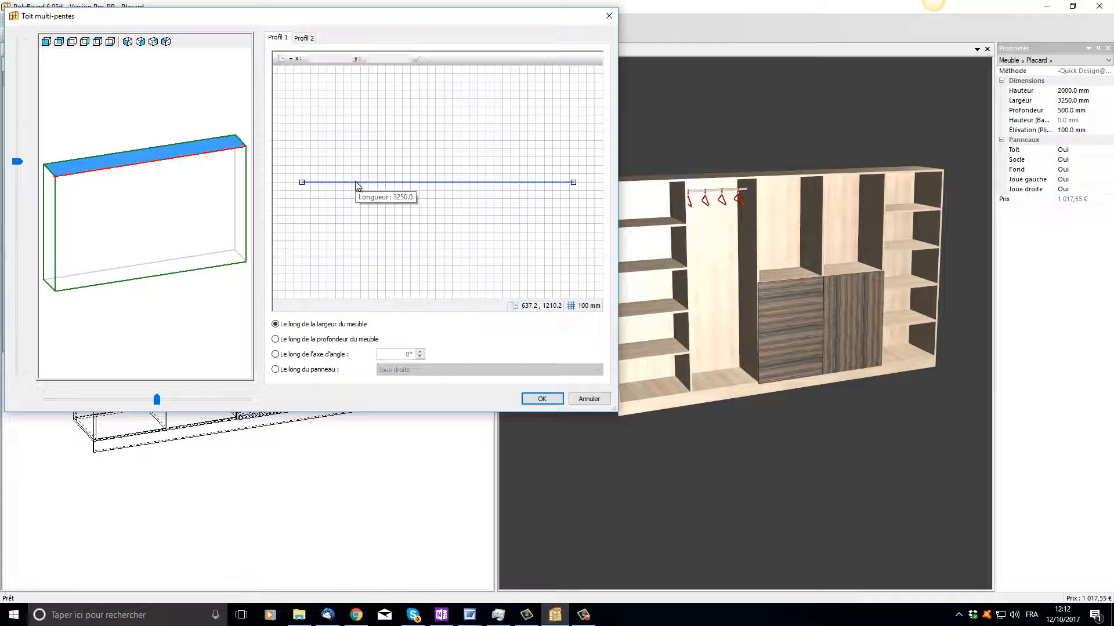
drag(301, 182, 306, 85)
drag(108, 287, 122, 265)
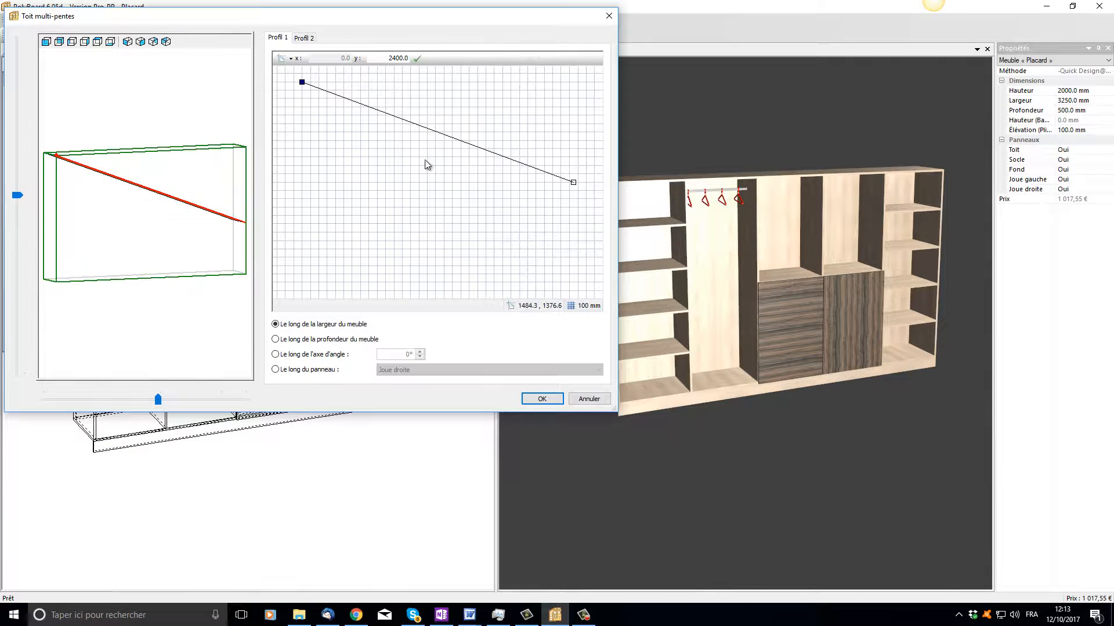
click(429, 130)
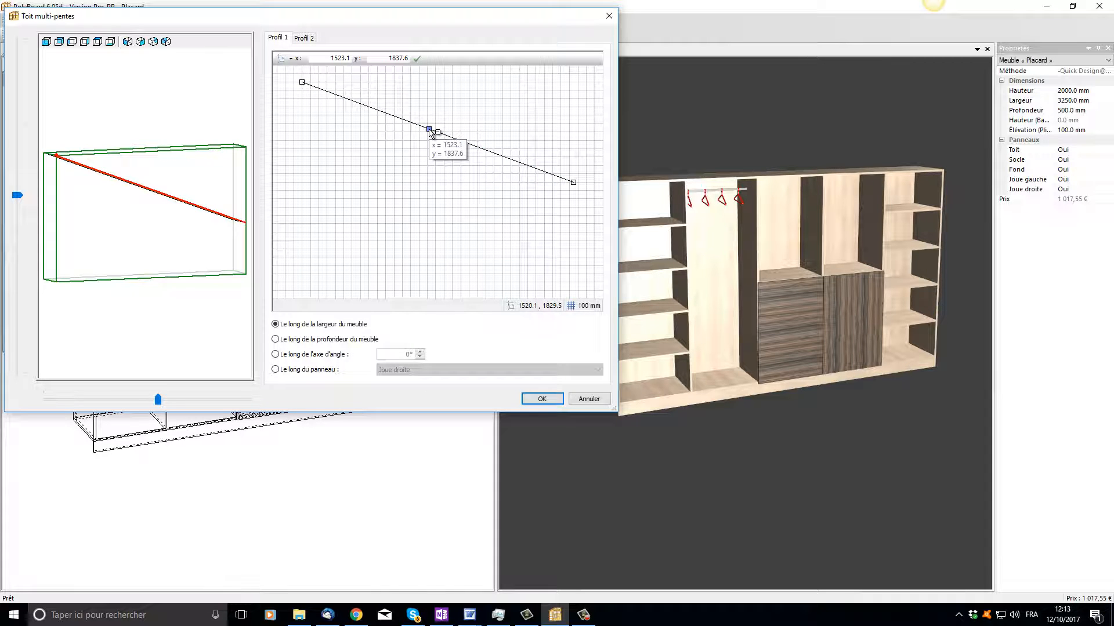
drag(430, 131, 503, 83)
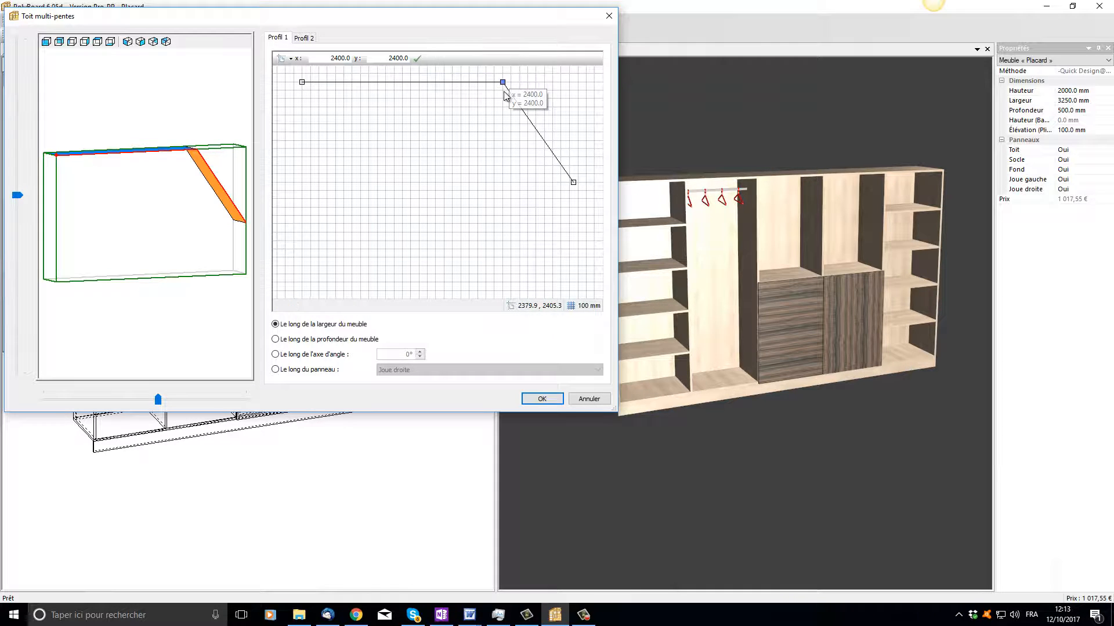
click(540, 399)
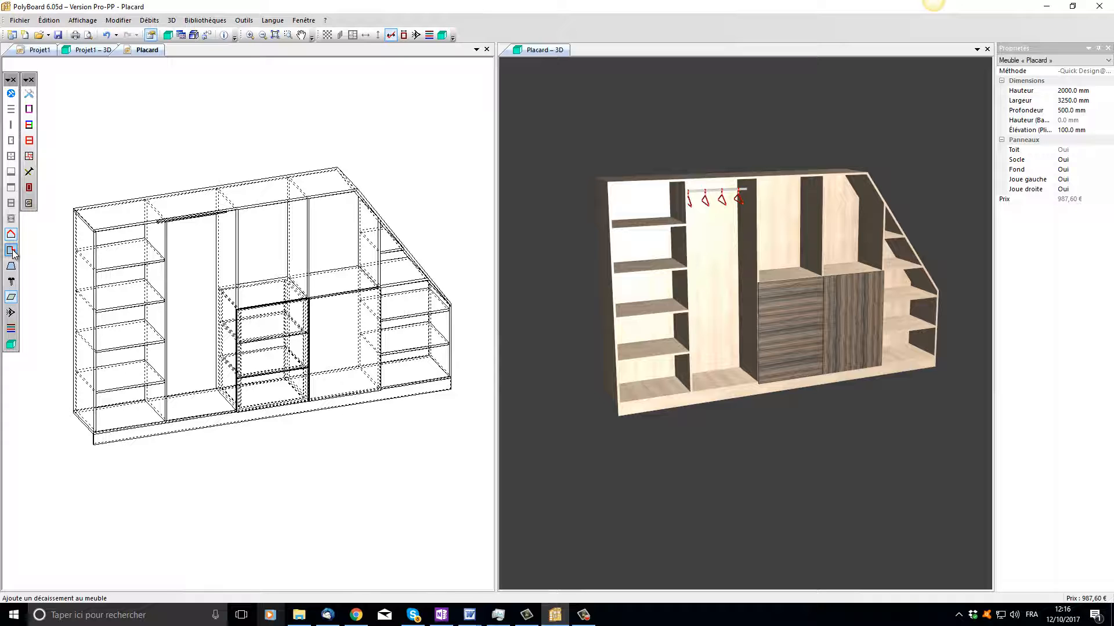
Start adding a recess (décaissement) with "Joue gauche" as the main panel and "Fond" as the secondary panel.
click(11, 250)
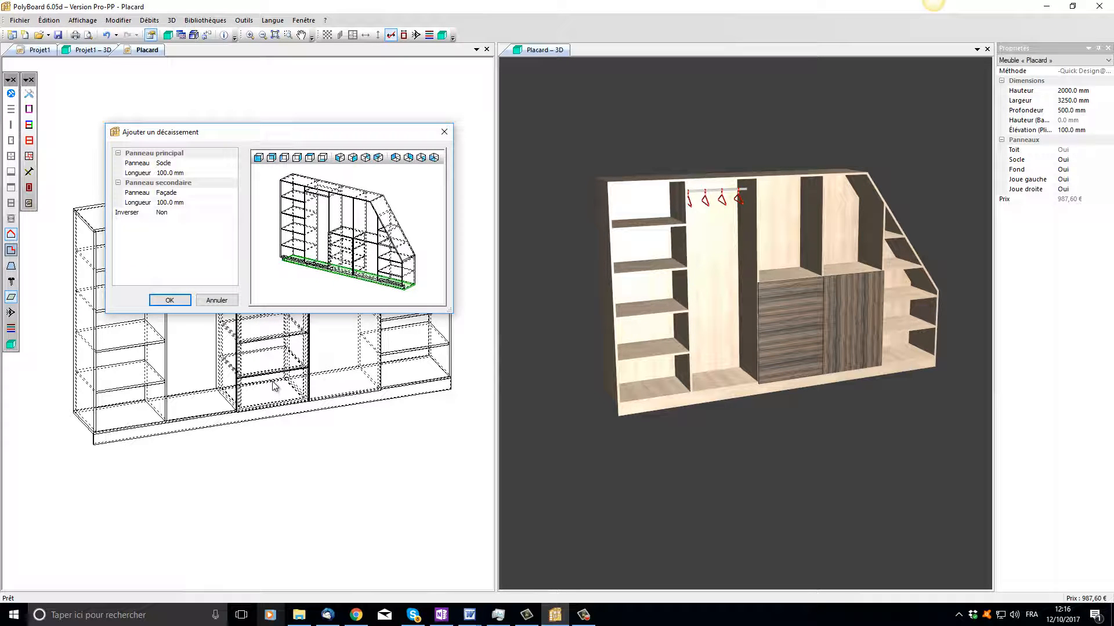
click(168, 164)
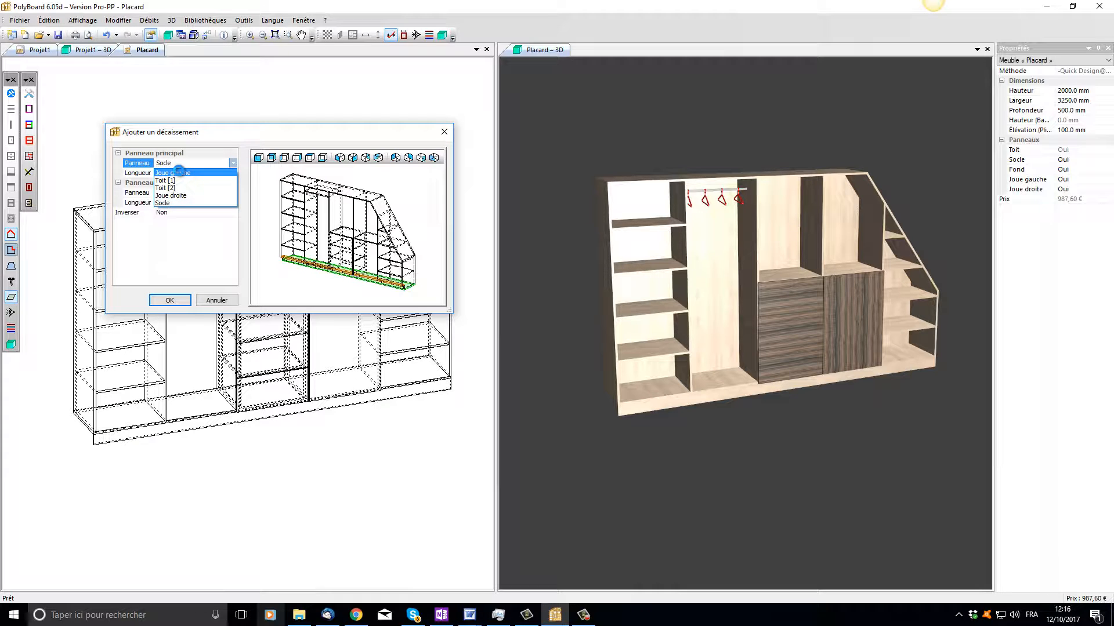
click(178, 173)
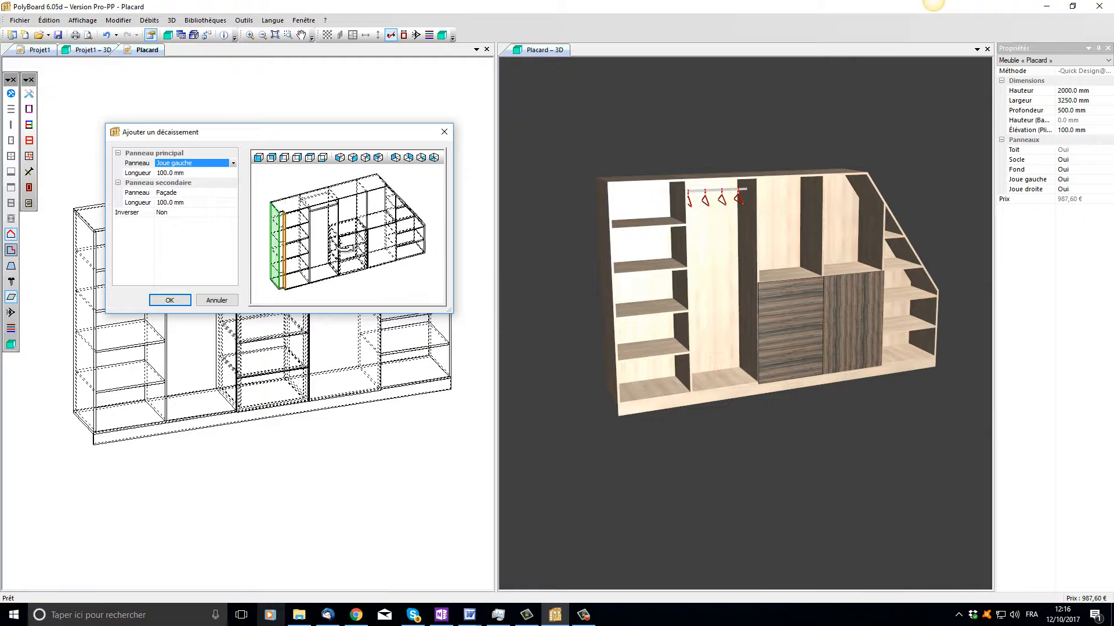
drag(345, 248, 353, 239)
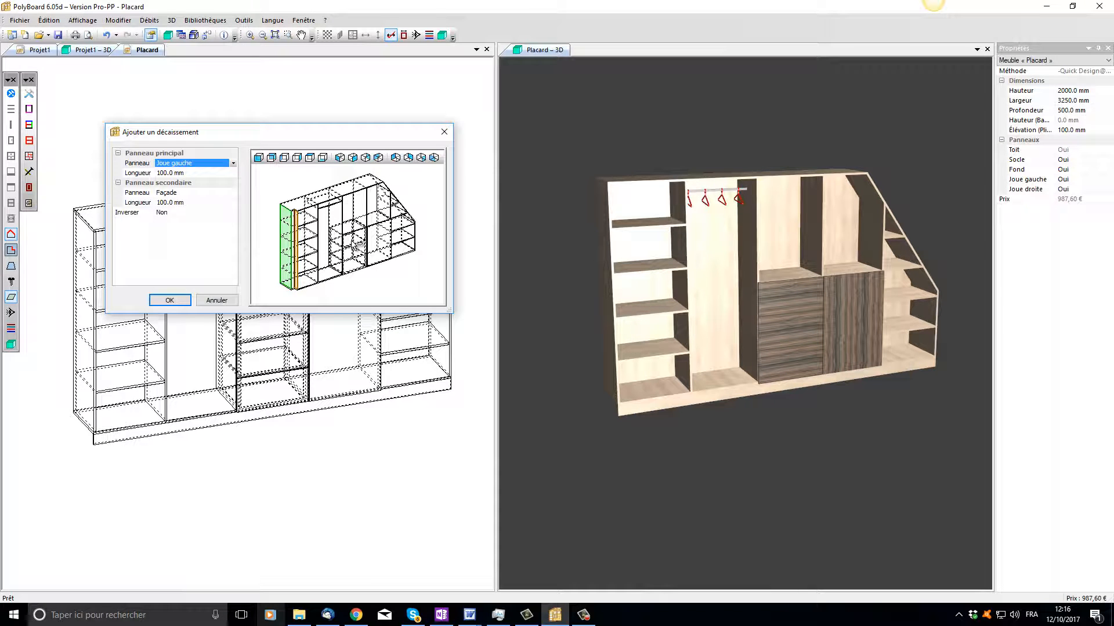
click(180, 196)
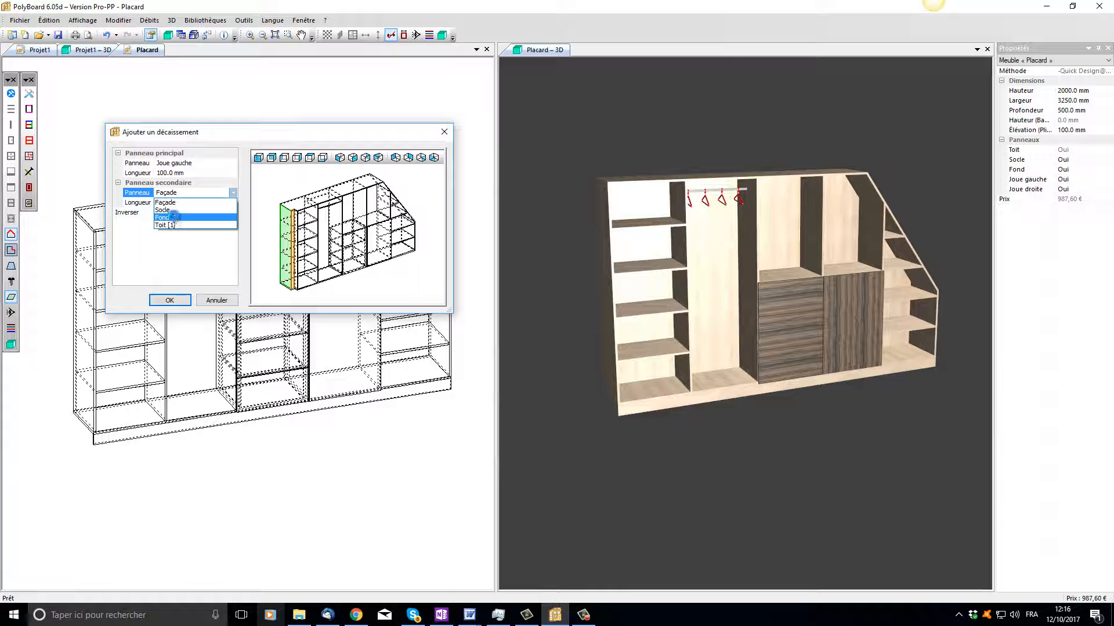
click(174, 217)
drag(287, 227, 349, 226)
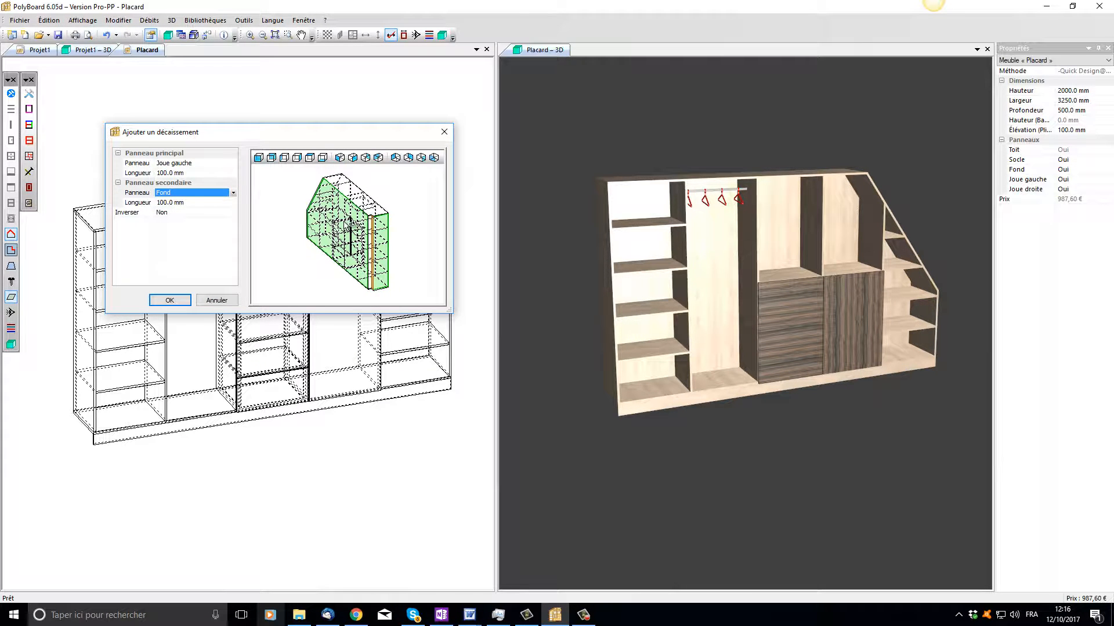
Set the recess lengths to 200 mm on the main panel and 150 mm on the secondary panel, and create the recess.
click(194, 174)
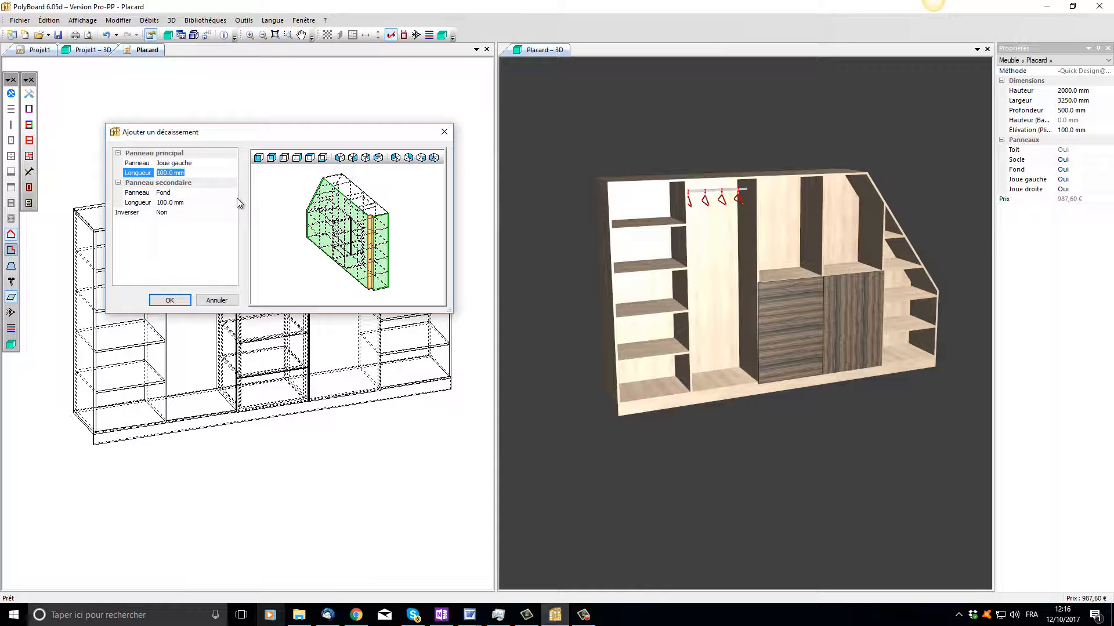
text(200)
click(178, 214)
scroll(376, 232, up, 3)
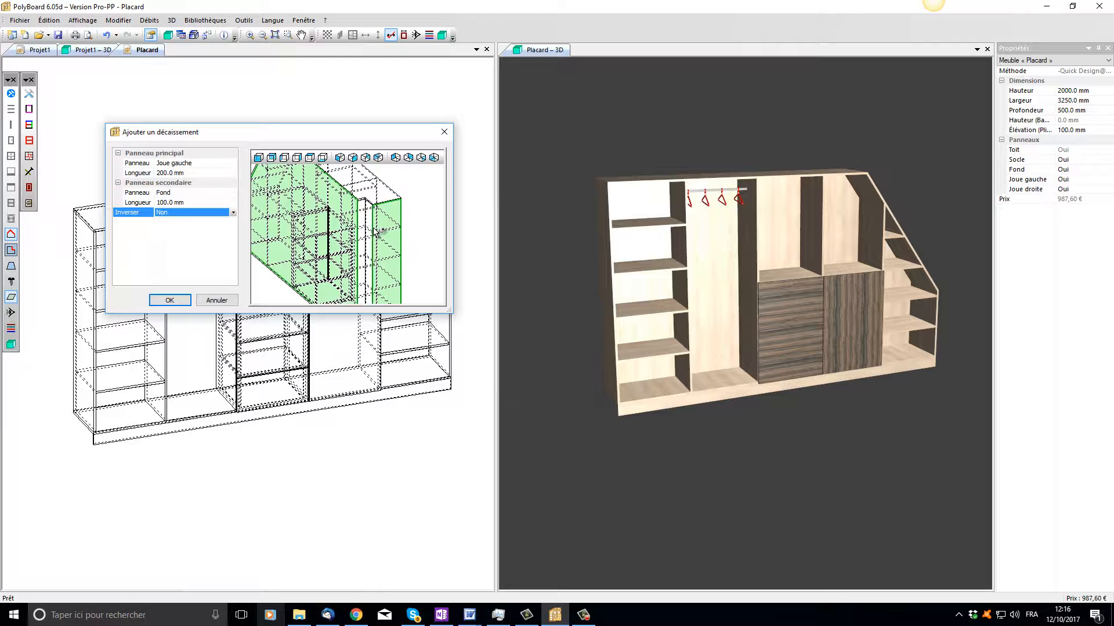
click(155, 202)
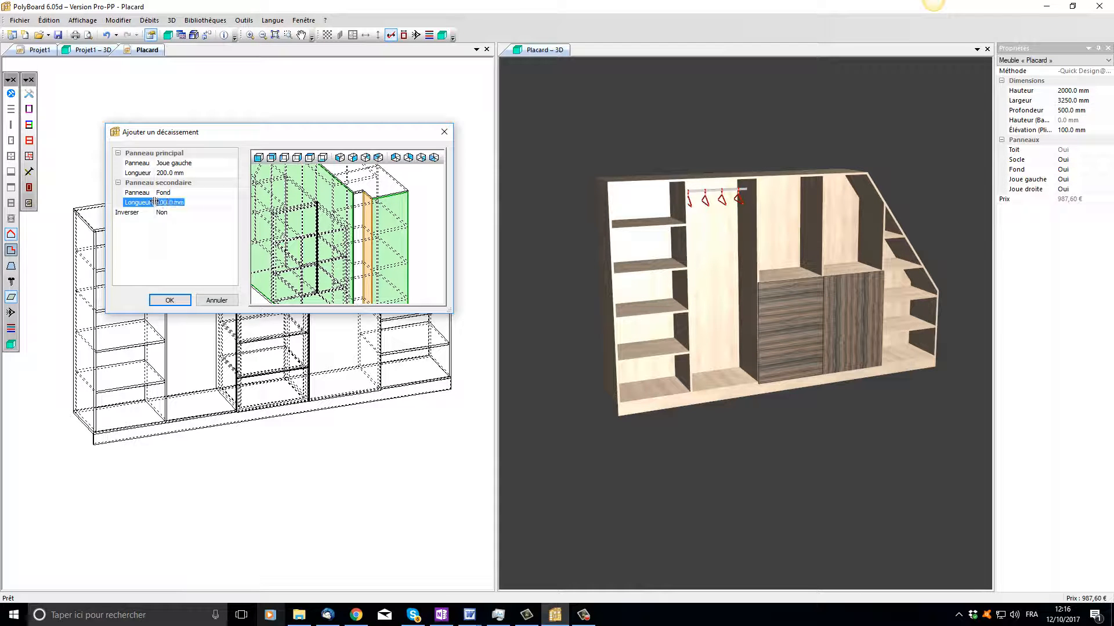
text(1500)
key(Return)
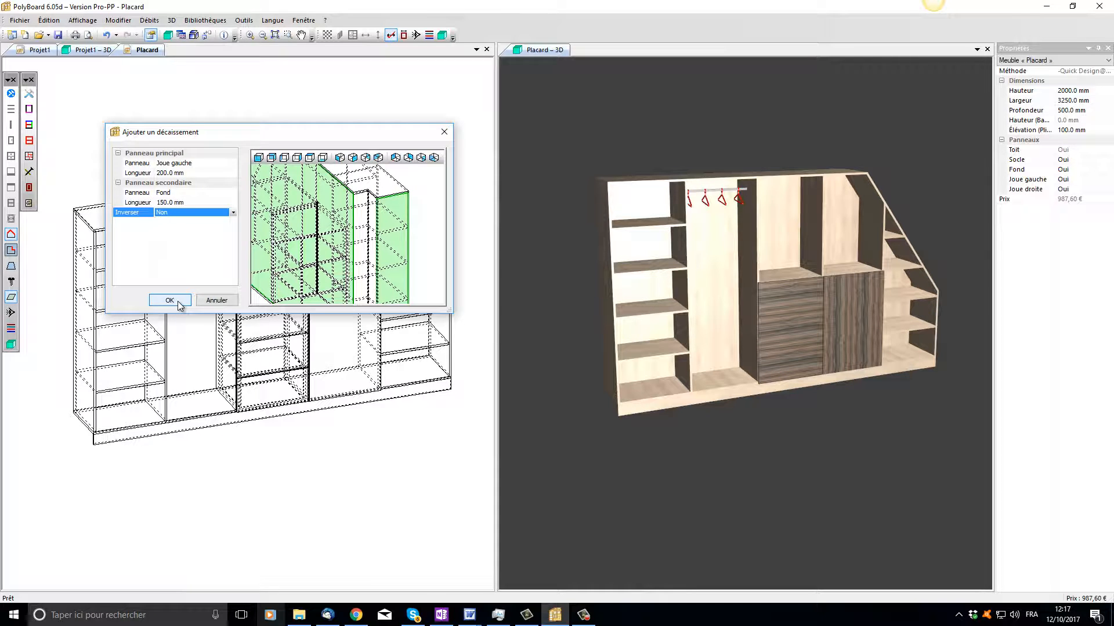
click(178, 304)
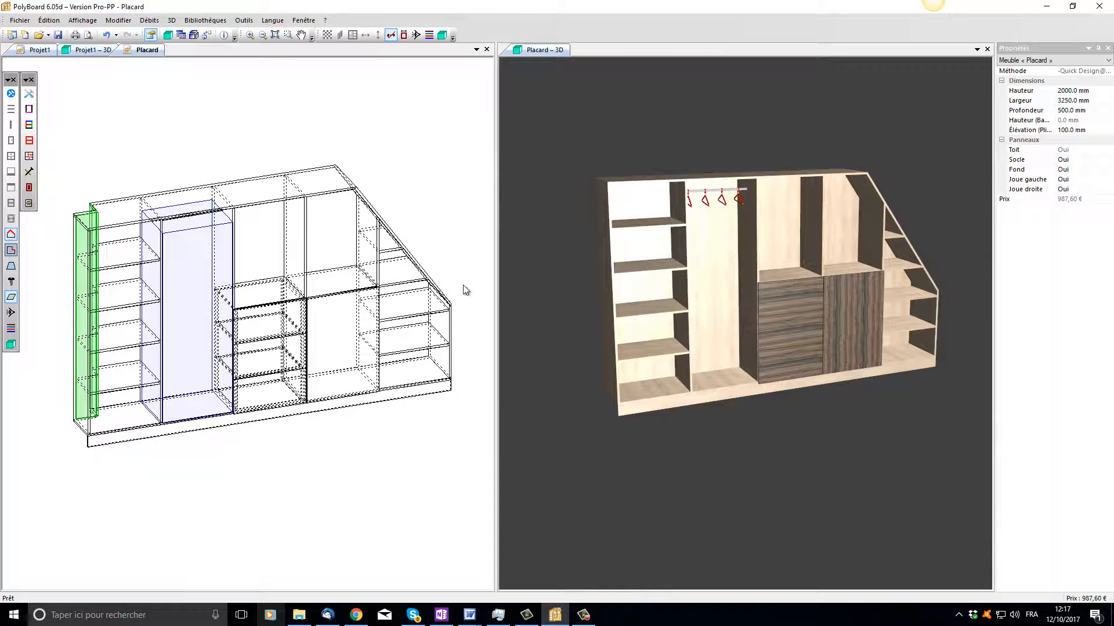
Check the recess in 3D and rotate the drawing's default view angle to show the cabinet more from its left side.
drag(606, 258, 758, 319)
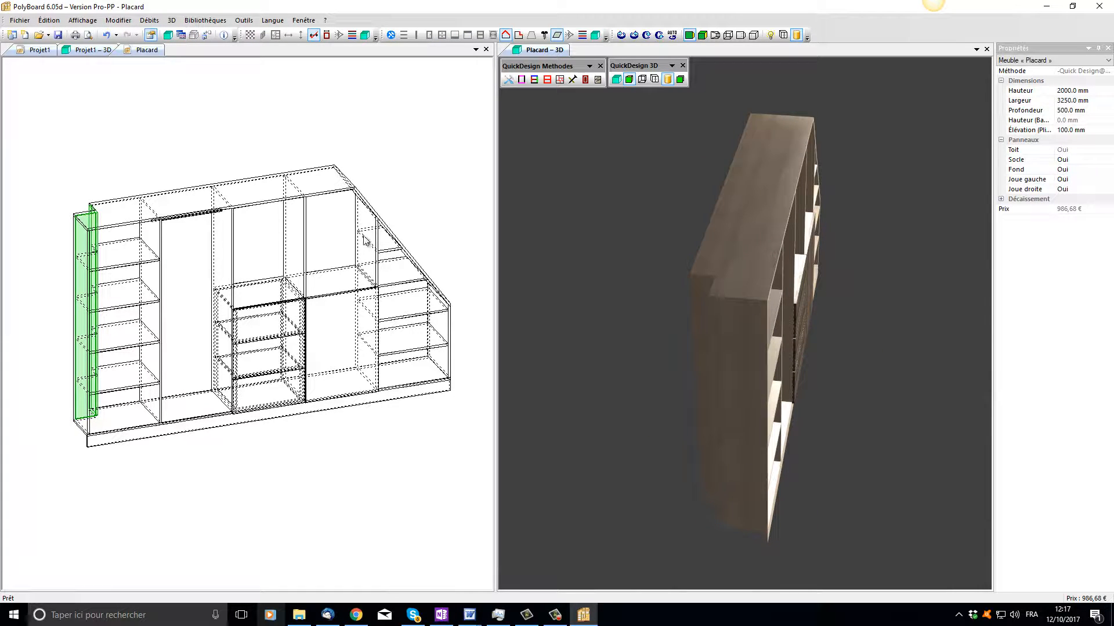
click(93, 154)
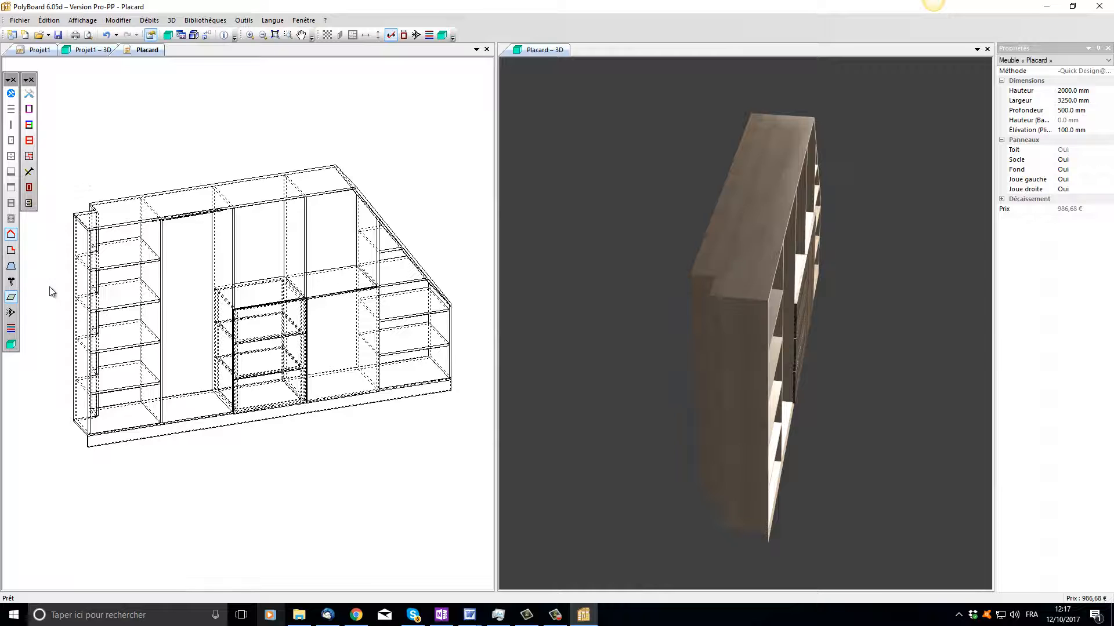
click(11, 312)
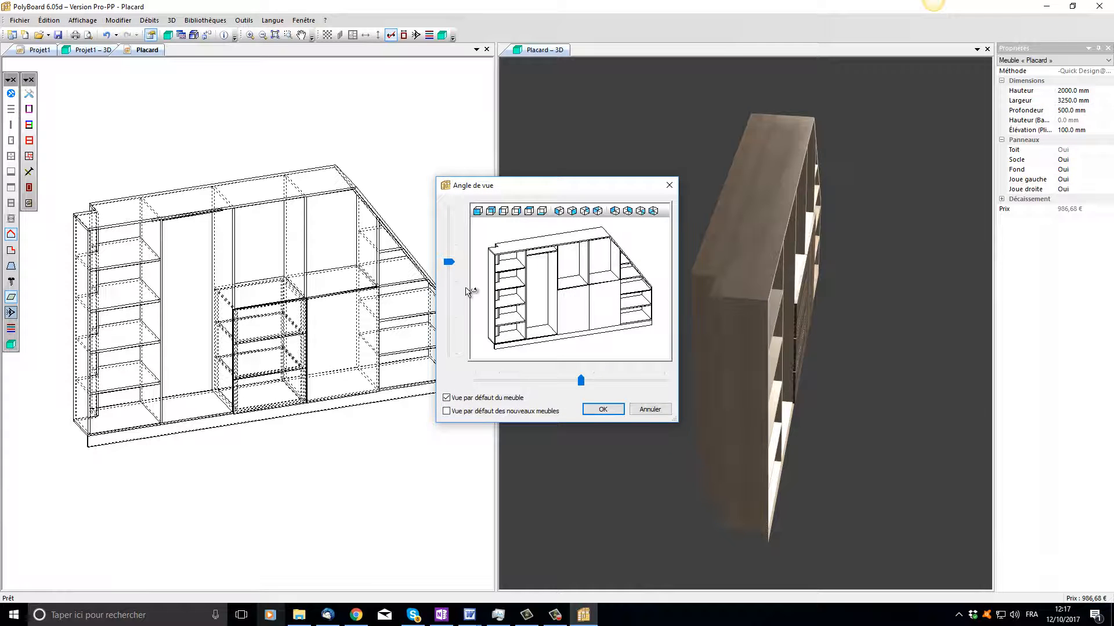
drag(498, 282, 584, 281)
click(604, 410)
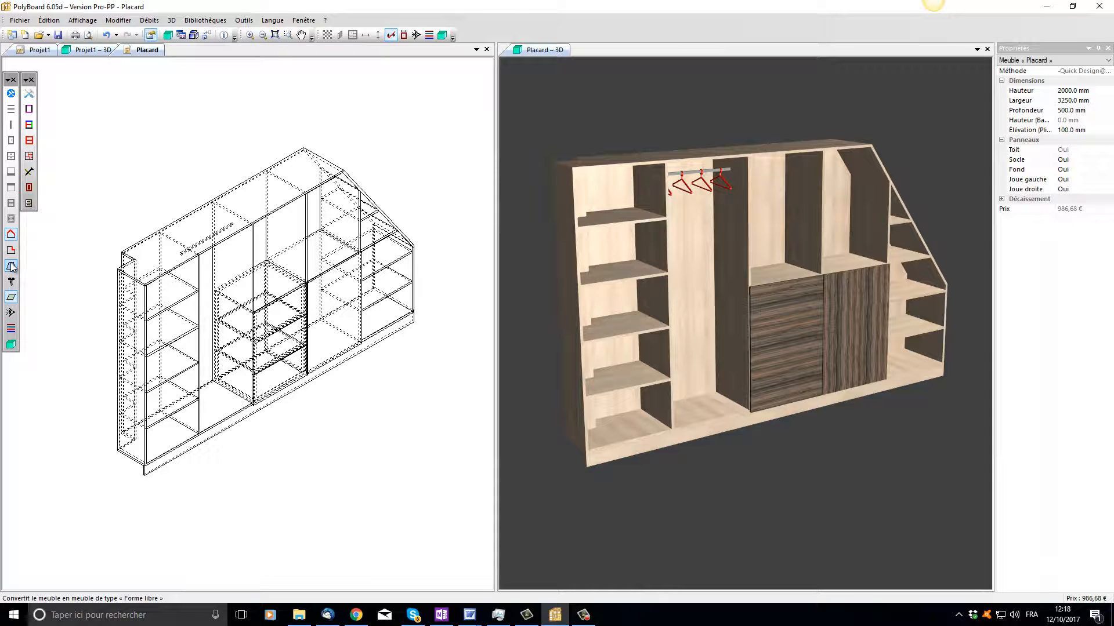
Convert the cabinet to a free-form shape and move its plan outline's front right corner to about x 3400, y -400.
click(11, 267)
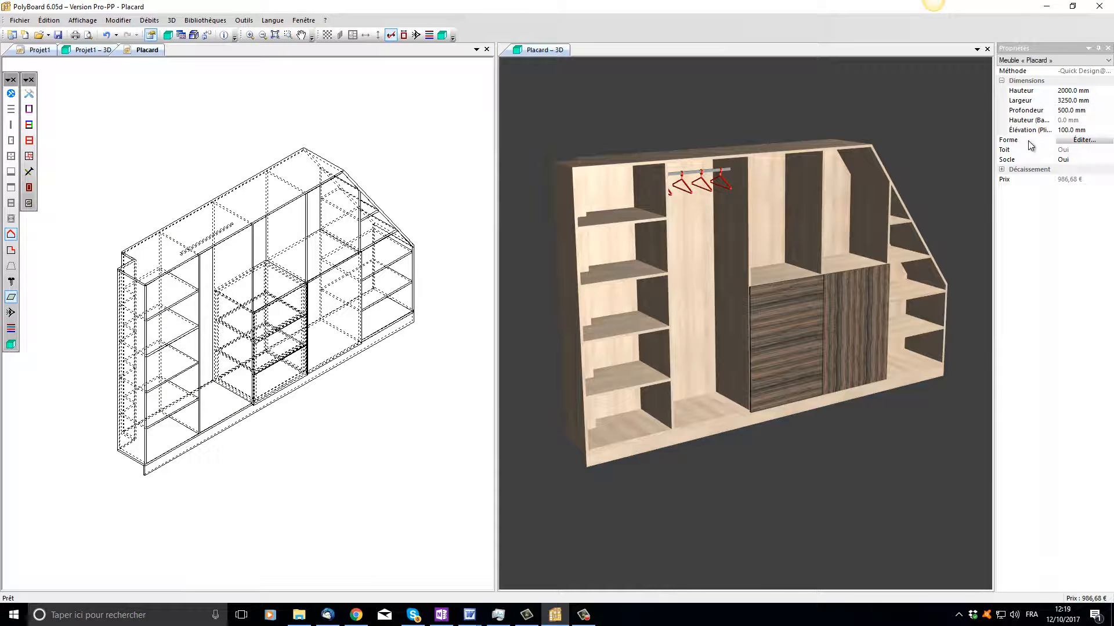
click(1076, 141)
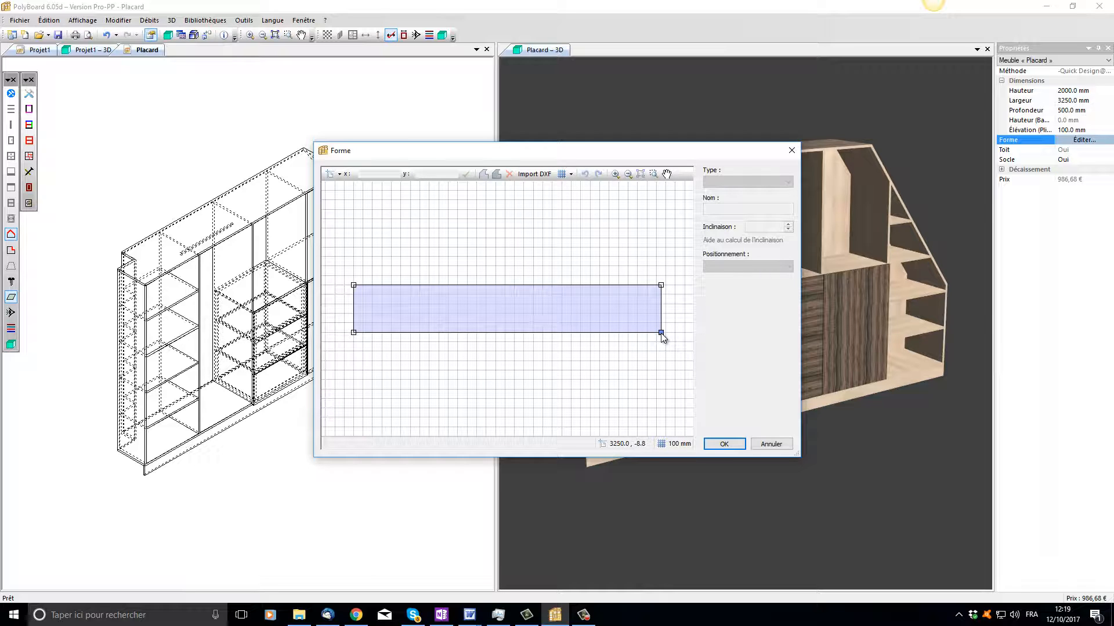
drag(660, 333, 665, 363)
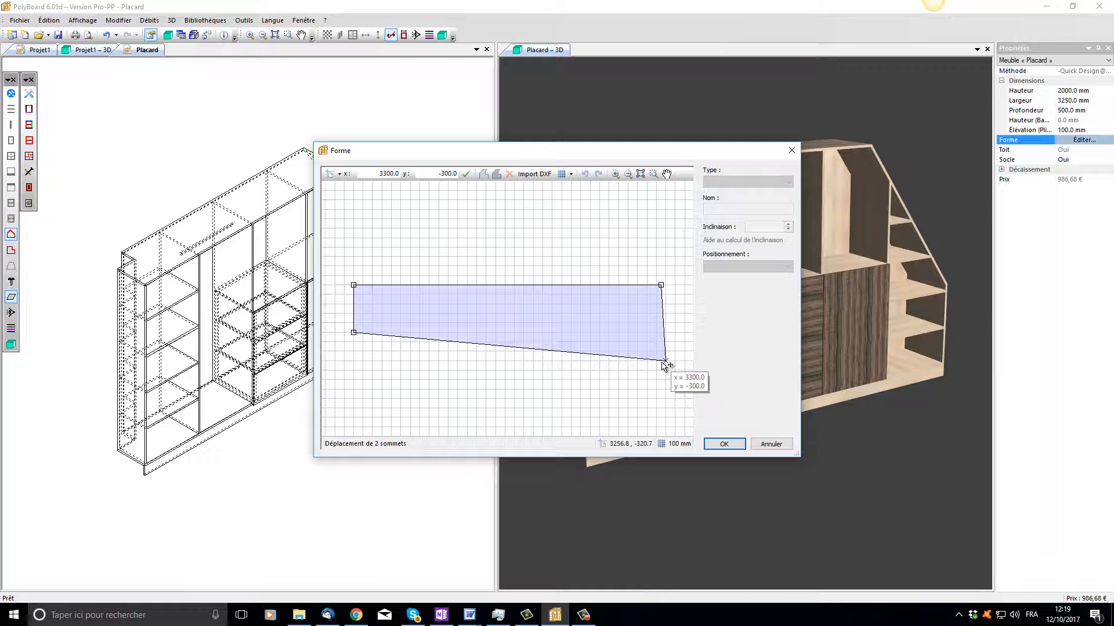
drag(663, 361, 675, 370)
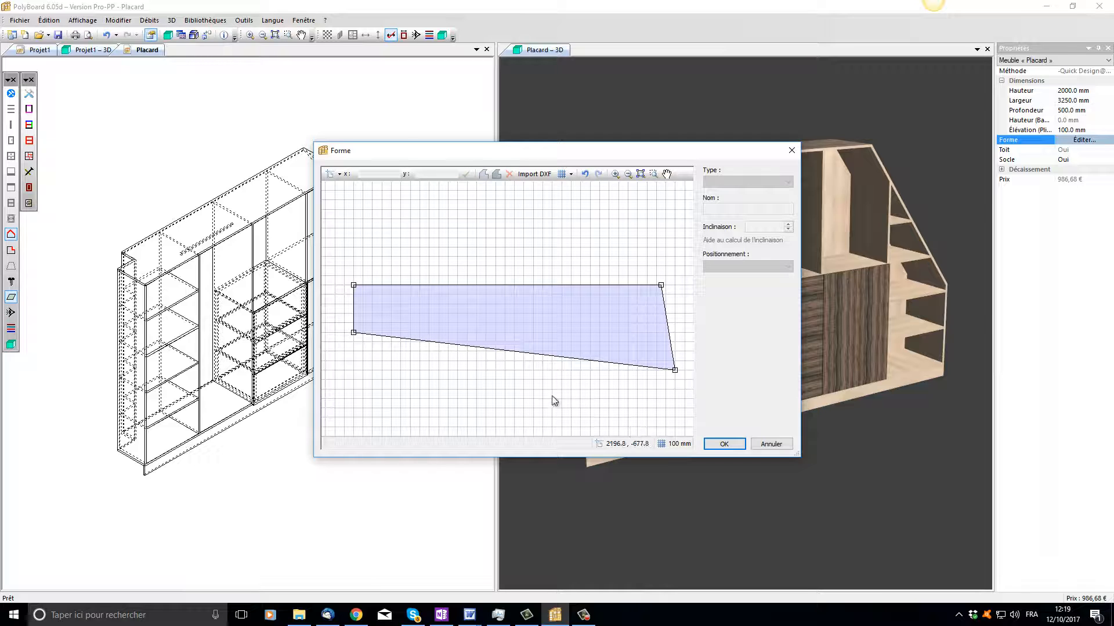
Set the inclination of the left side panel ("Joue gauche") to 4° and apply the new shape.
click(356, 312)
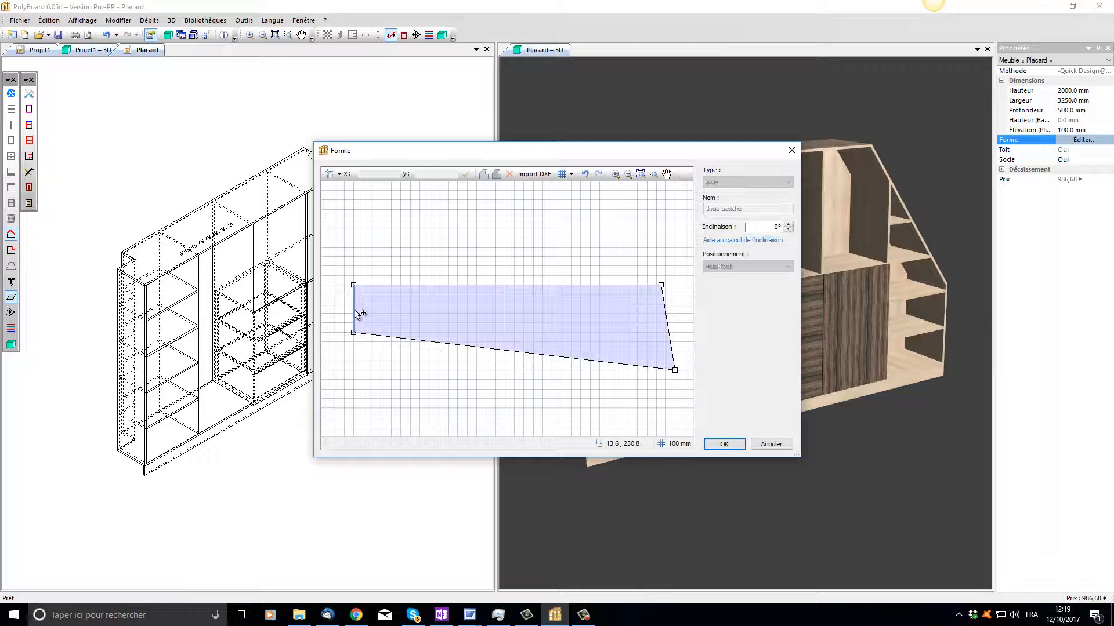
click(788, 225)
click(789, 225)
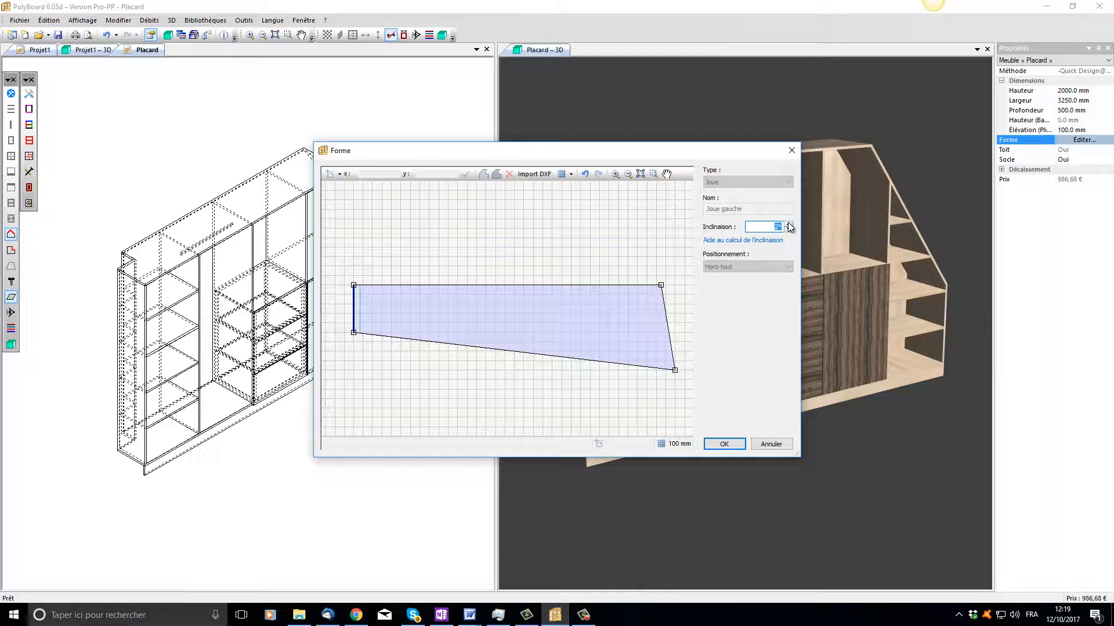
click(723, 444)
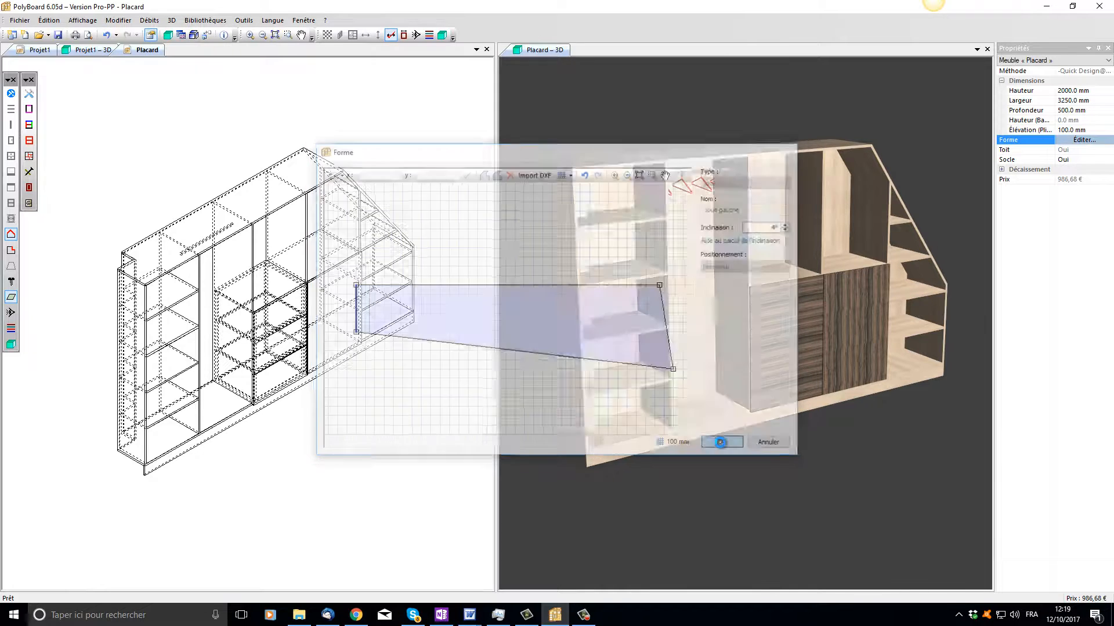
scroll(210, 391, up, 3)
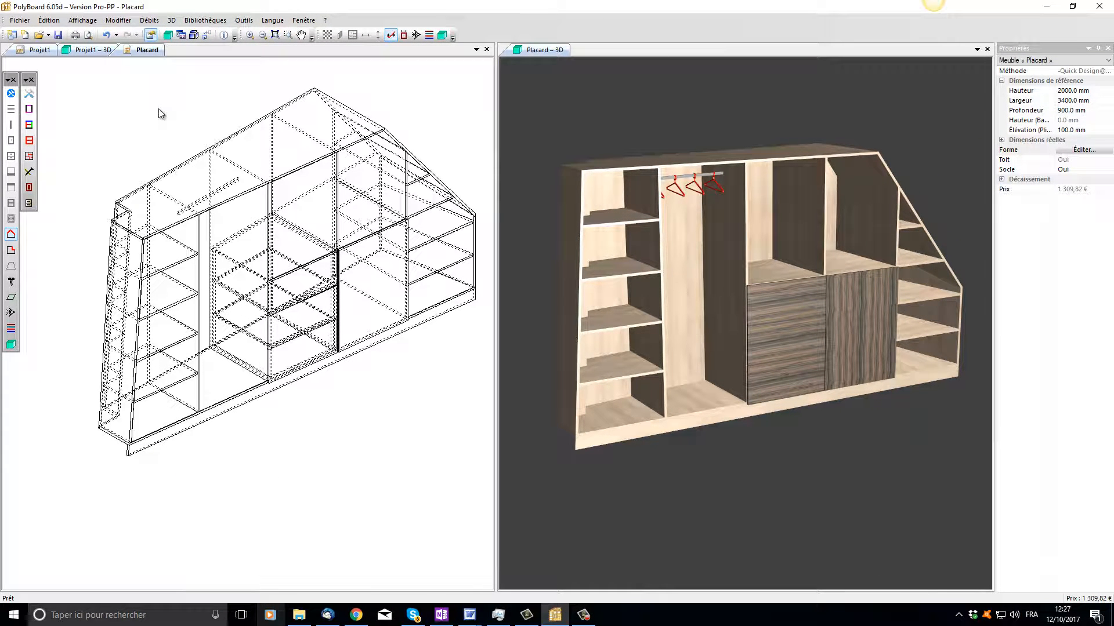
Show the drawing as an exploded view and apply the fixing sub-method "00-uc//minifix-010//tour-010//arr-vis" to the whole cabinet.
click(193, 35)
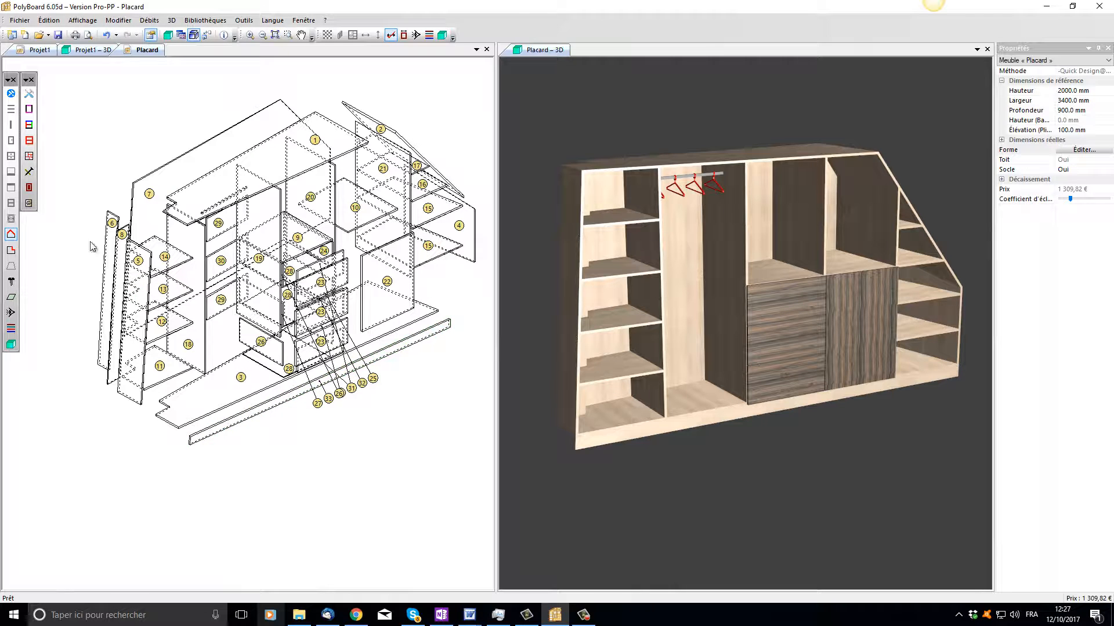
click(29, 172)
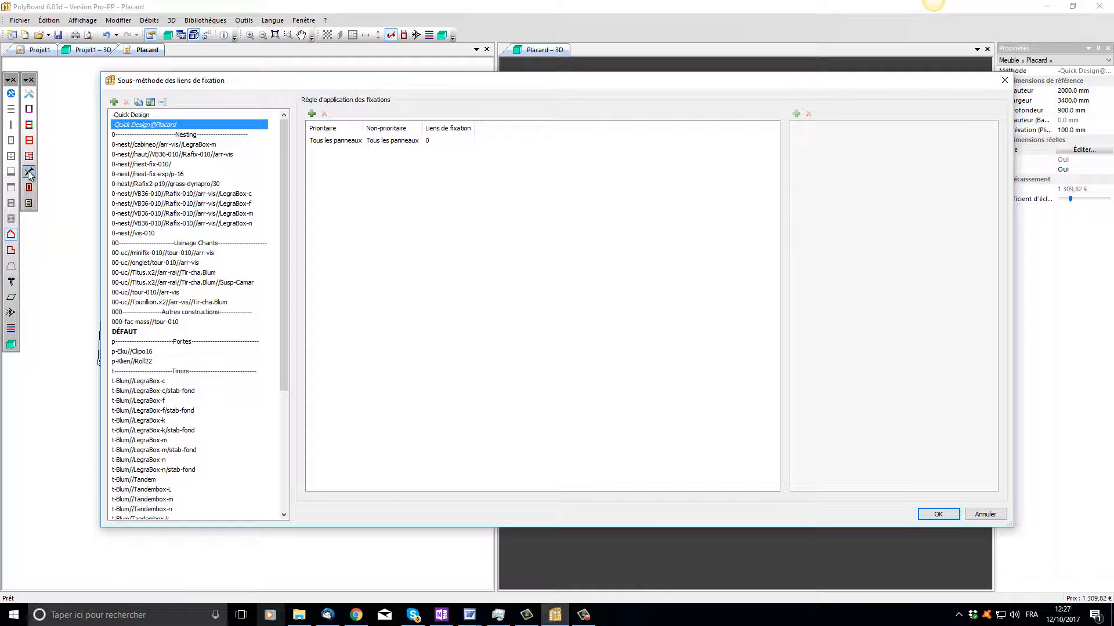
click(187, 256)
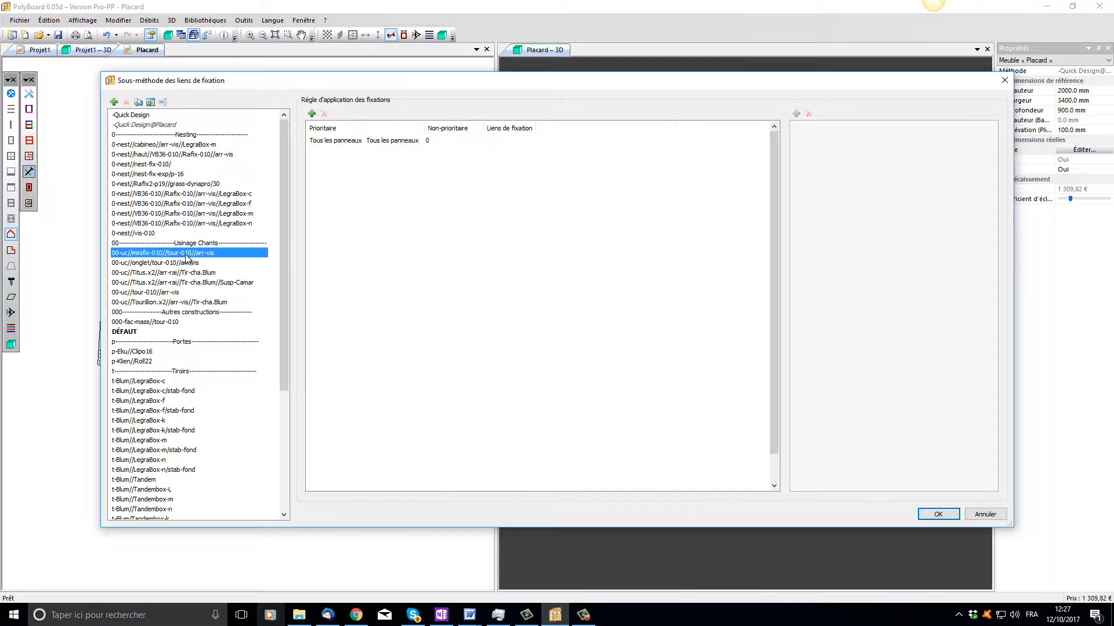
click(938, 514)
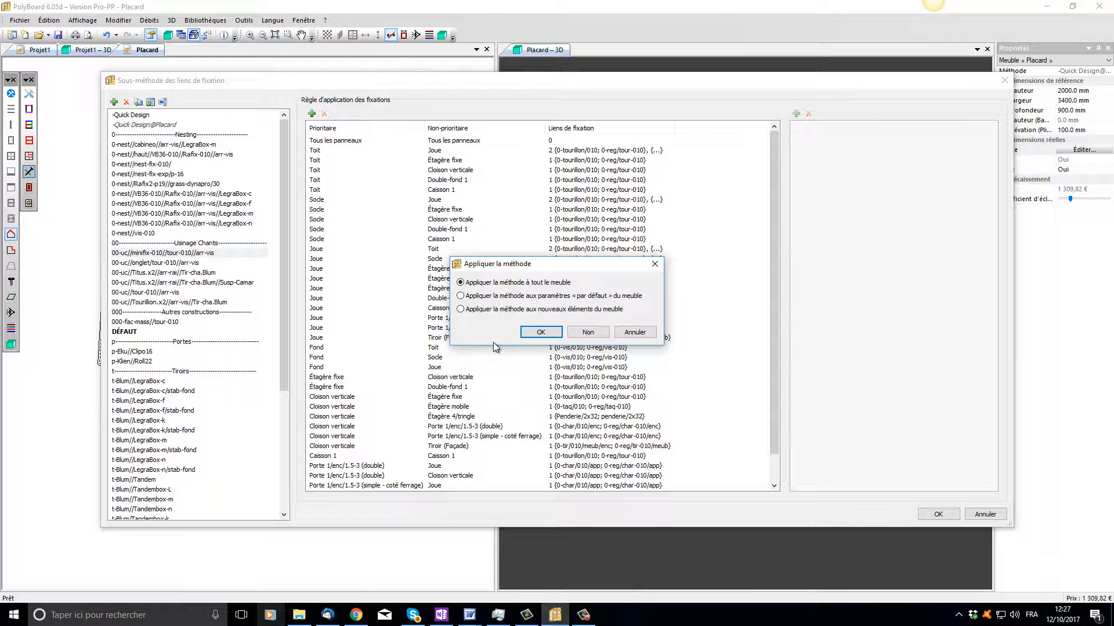
click(540, 333)
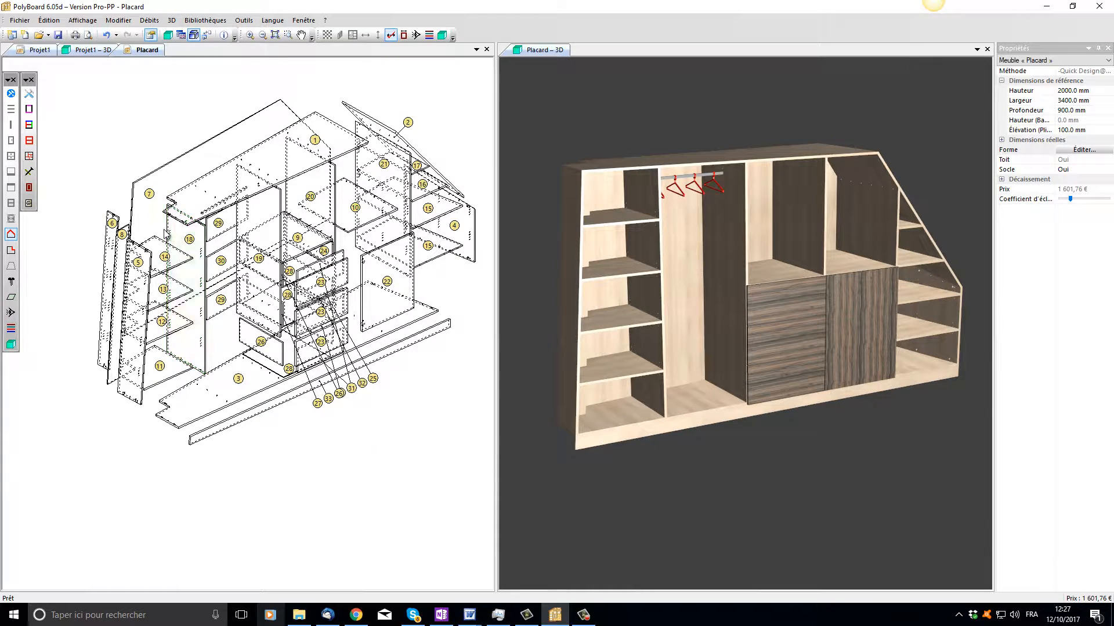
Examine the fixing holes on the side panels, shelves, drawers and door in the exploded drawing.
scroll(169, 234, up, 5)
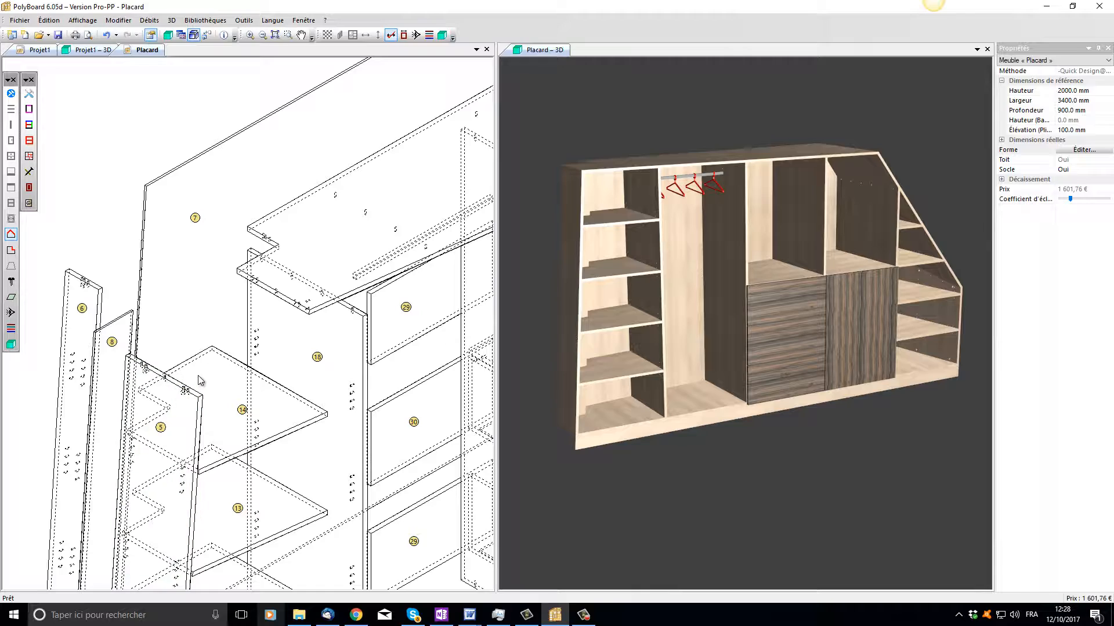
middle_drag(204, 386, 199, 261)
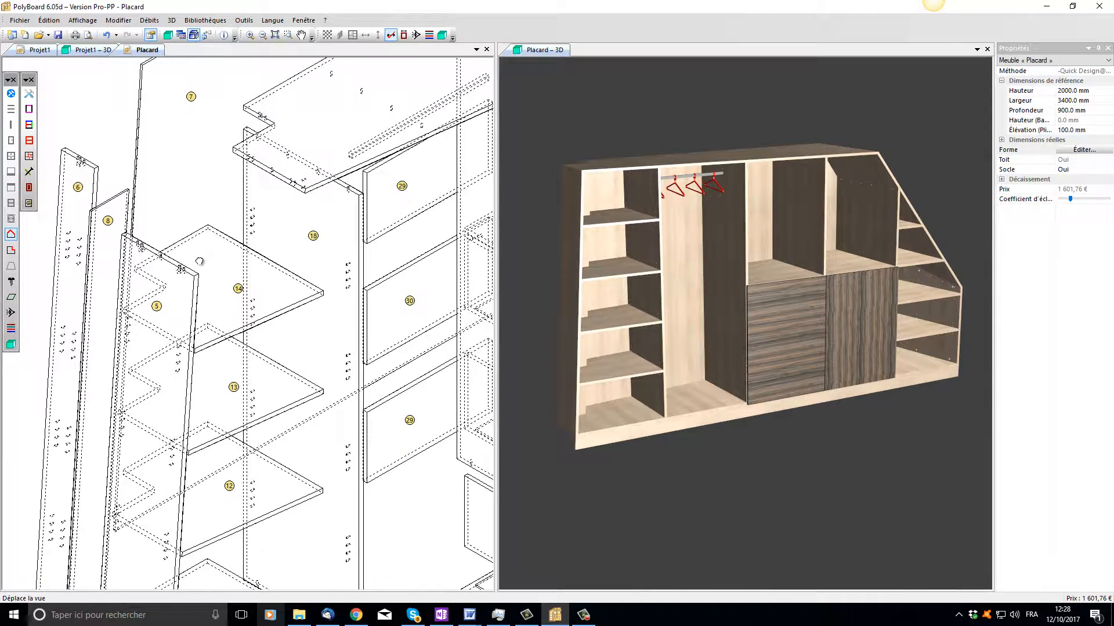
scroll(174, 249, up, 1)
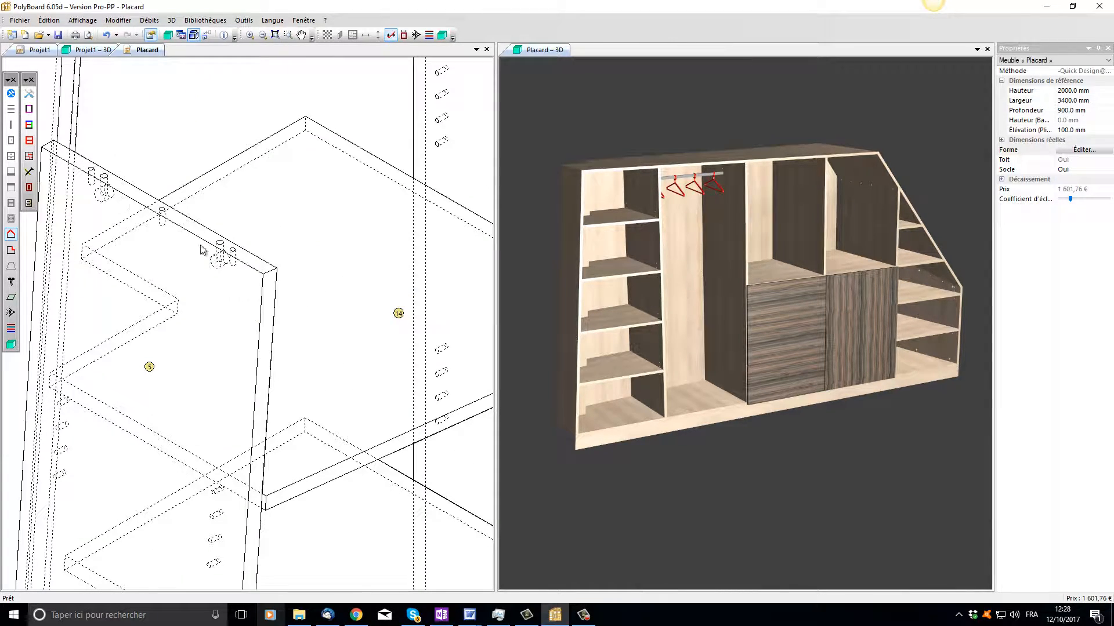
scroll(203, 250, up, 1)
scroll(235, 291, down, 1)
middle_drag(294, 340, 44, 243)
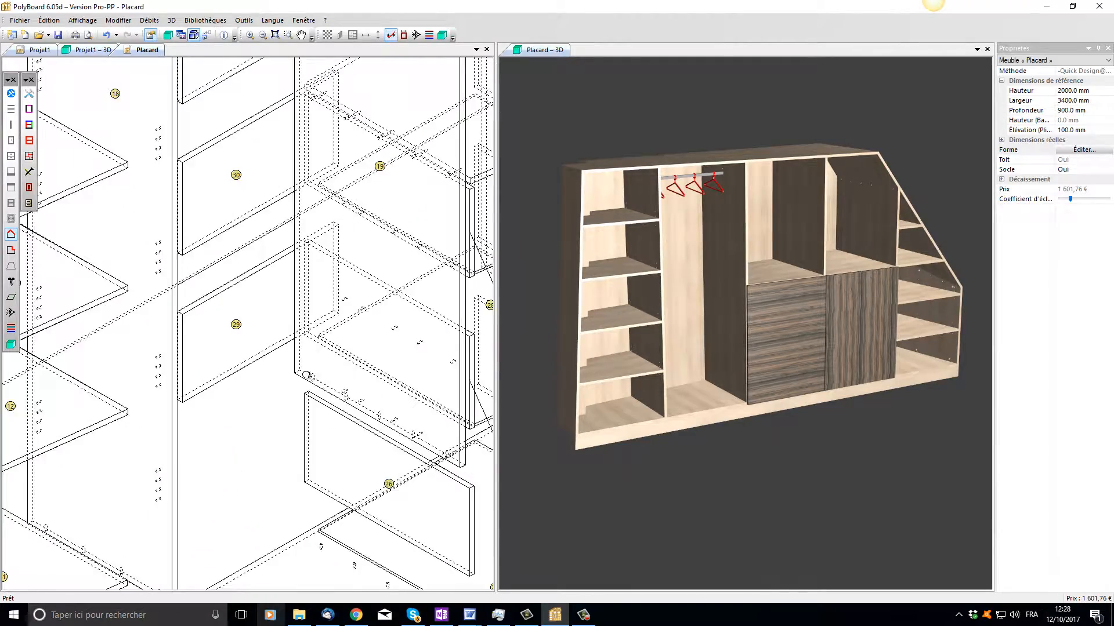
middle_drag(315, 384, 145, 462)
scroll(256, 273, down, 1)
scroll(256, 271, up, 3)
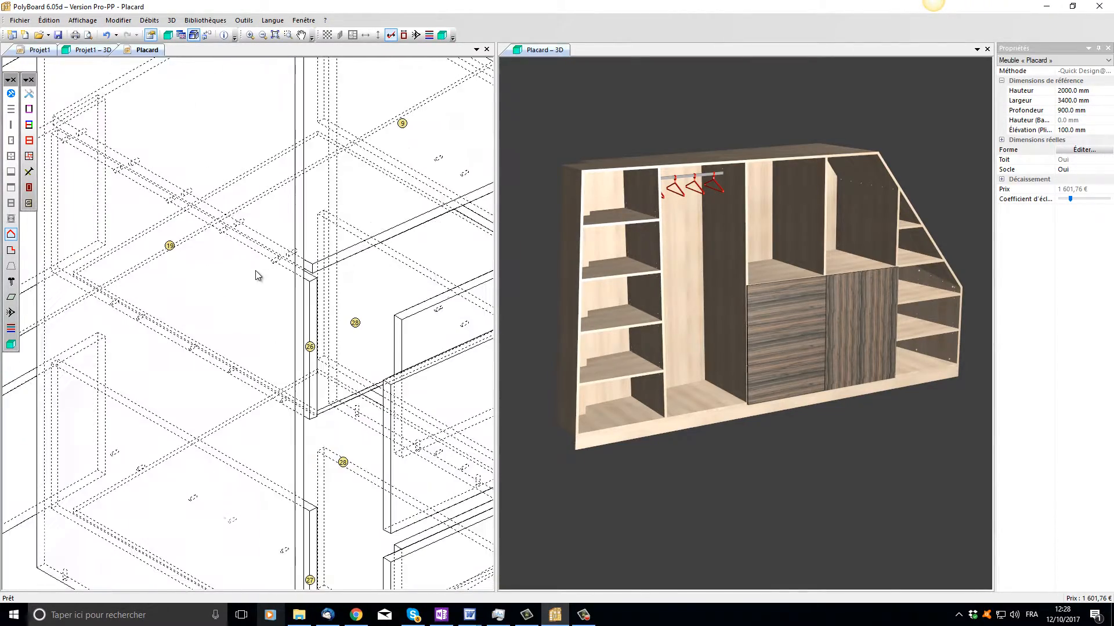
scroll(257, 276, down, 3)
scroll(139, 384, up, 2)
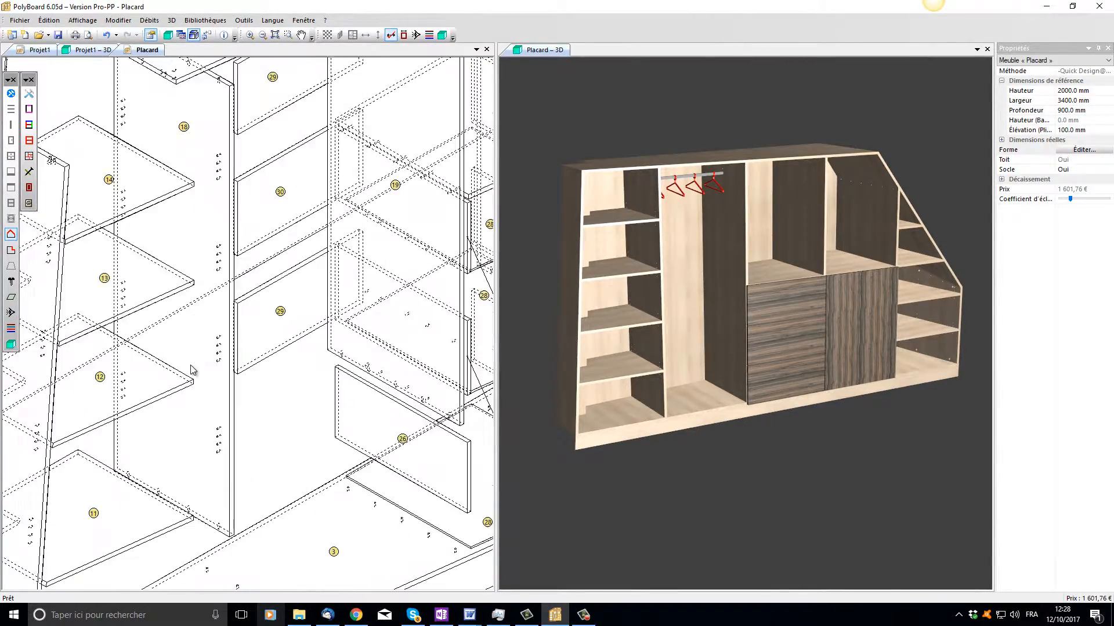
scroll(193, 370, up, 1)
scroll(193, 370, up, 1)
scroll(192, 367, down, 3)
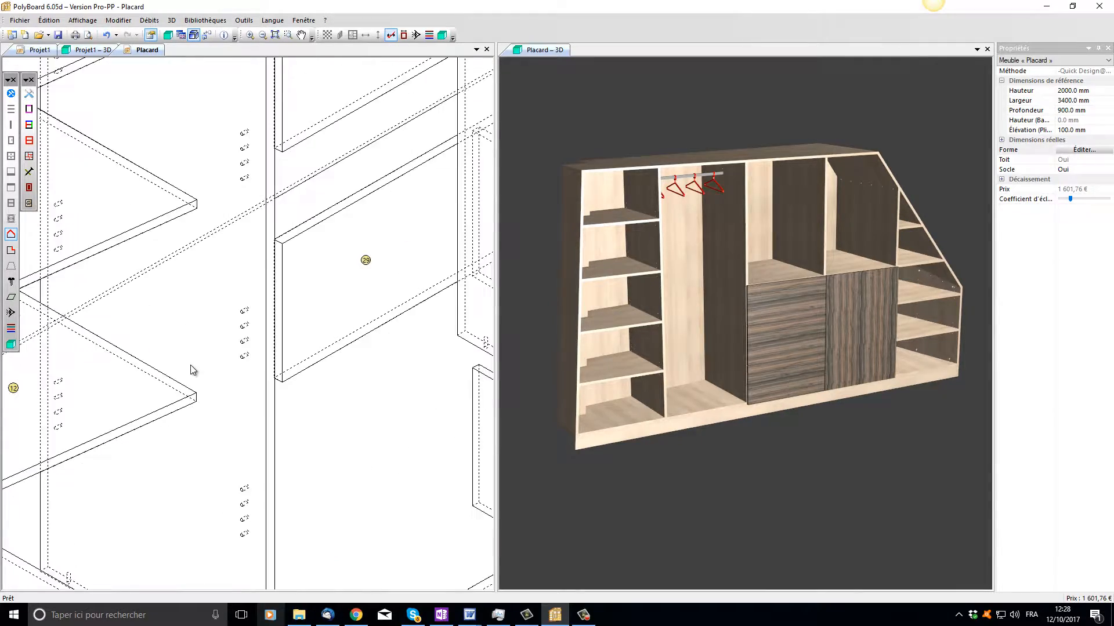
scroll(160, 432, up, 3)
scroll(160, 432, down, 3)
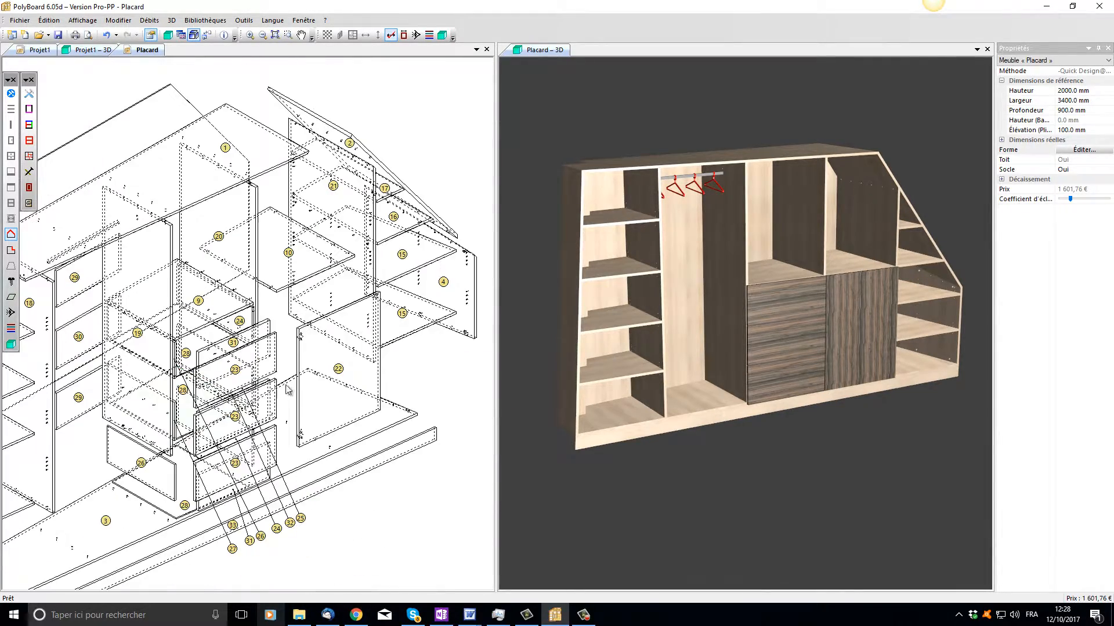
scroll(311, 352, up, 4)
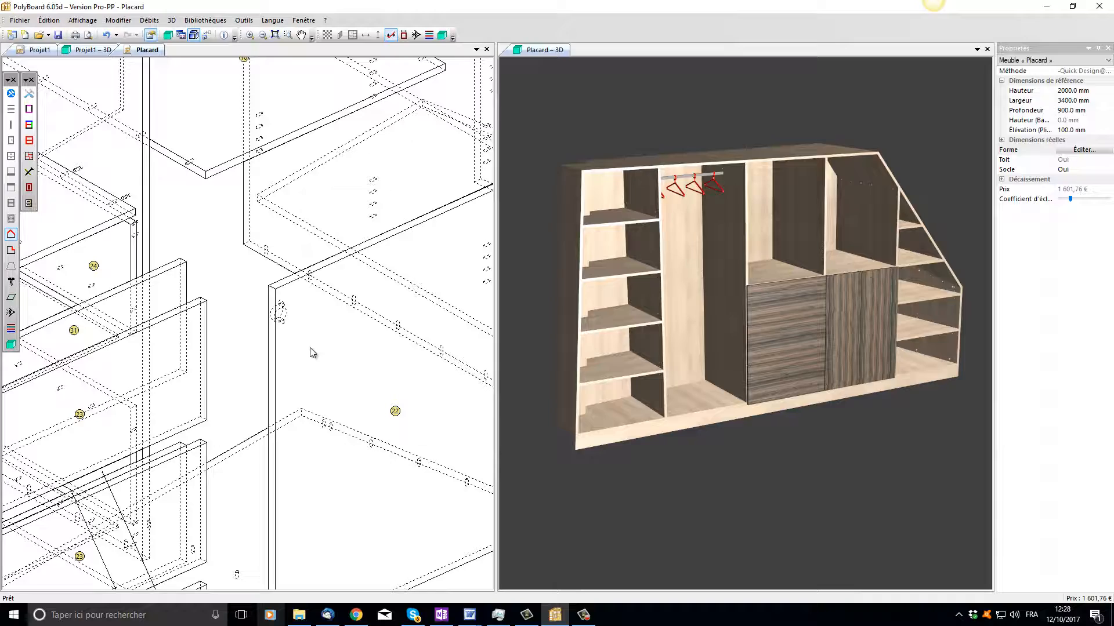
scroll(311, 352, down, 5)
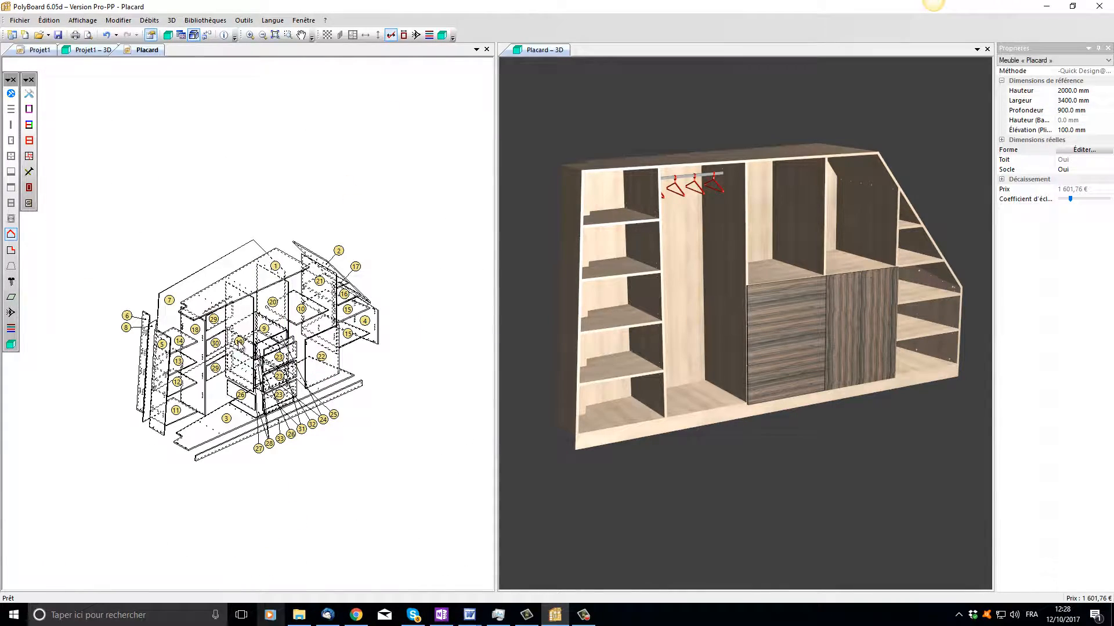
scroll(200, 366, up, 2)
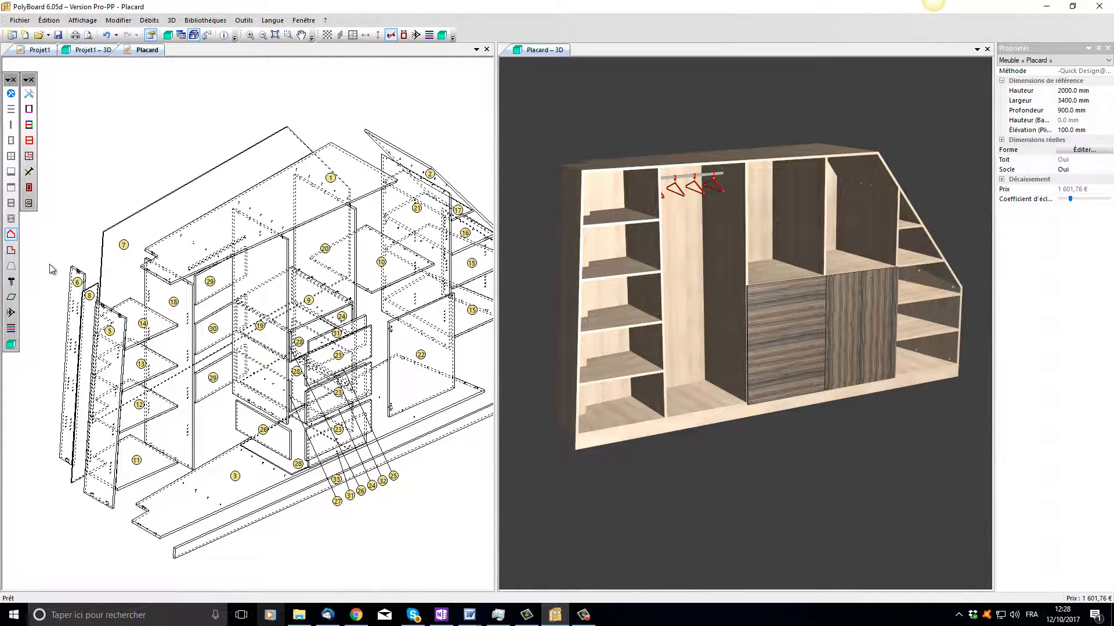
In the list of fixing links, select the link between the door and "Cloison verticale [3]" and deactivate its fixing number 1.
click(11, 283)
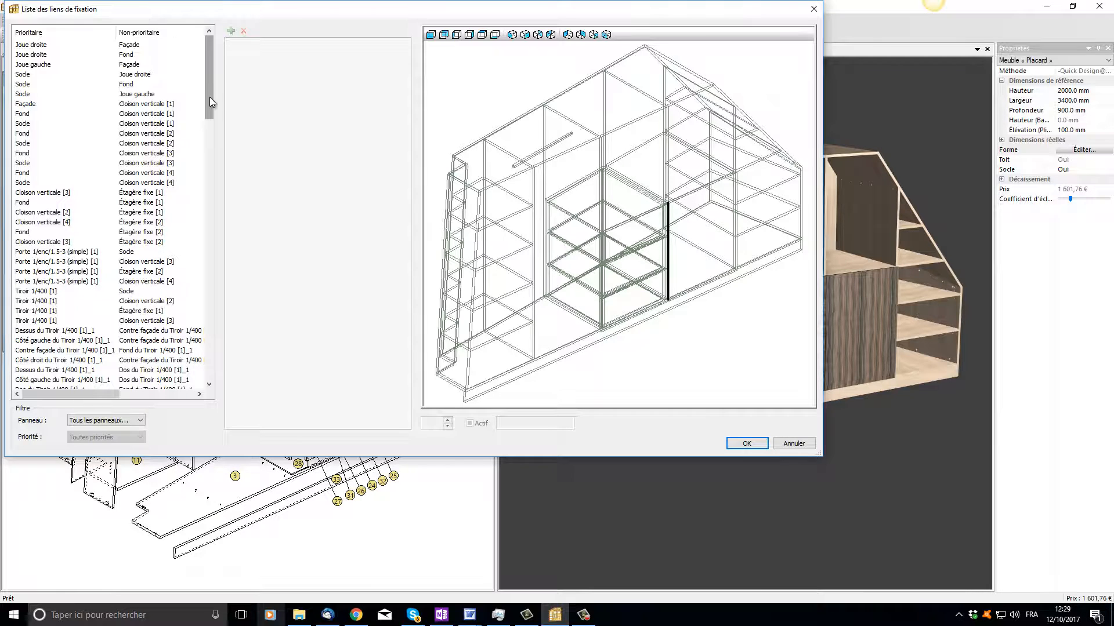
drag(210, 96, 214, 162)
drag(215, 163, 215, 120)
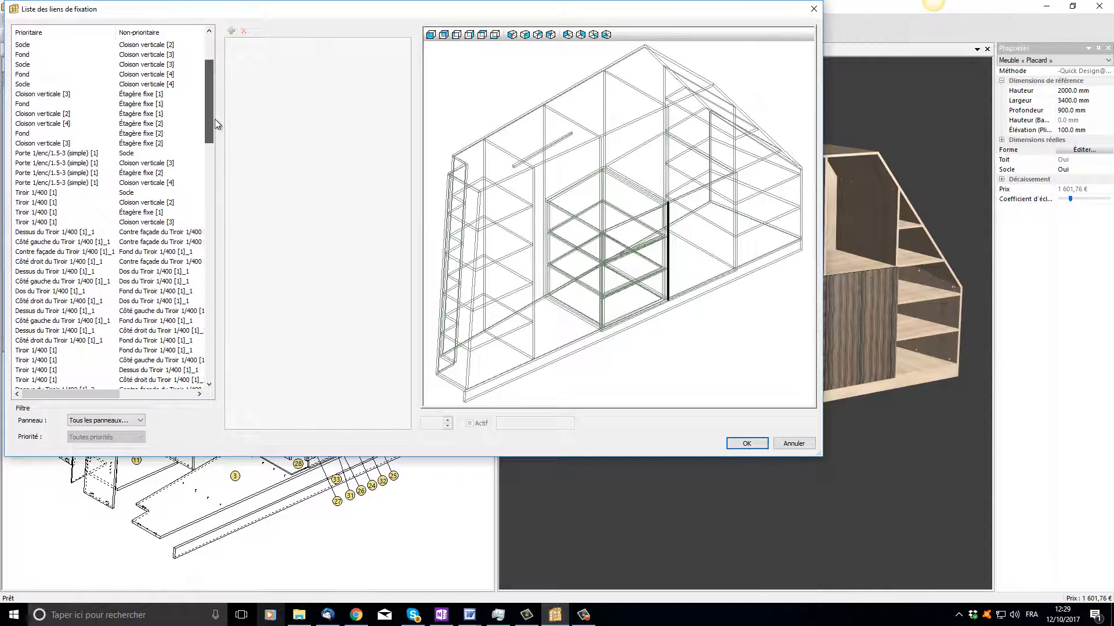
click(80, 165)
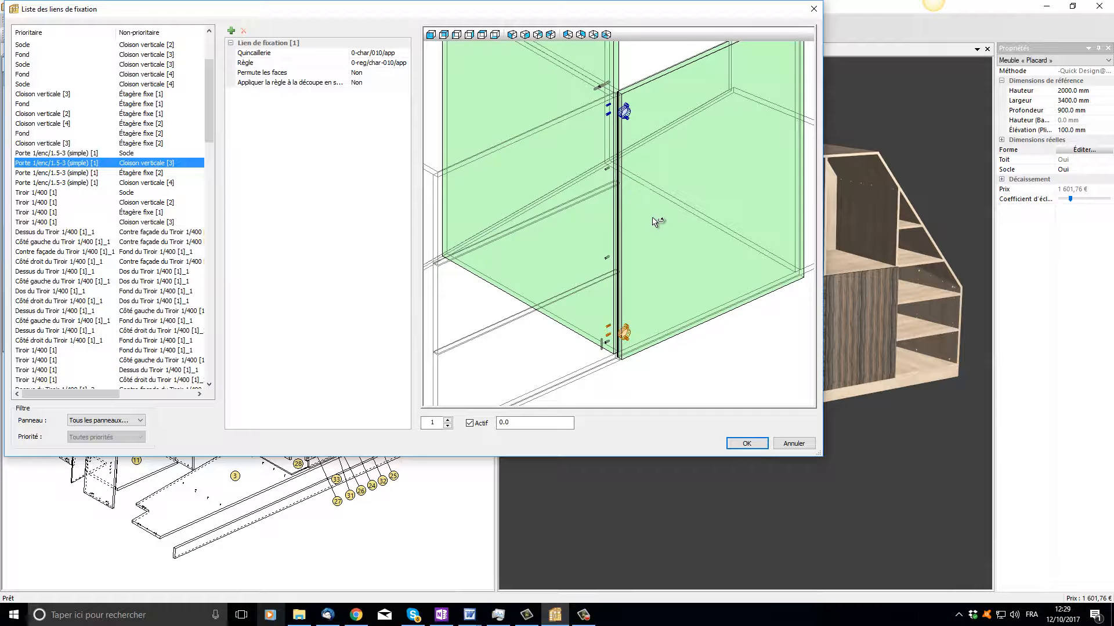
scroll(644, 220, up, 2)
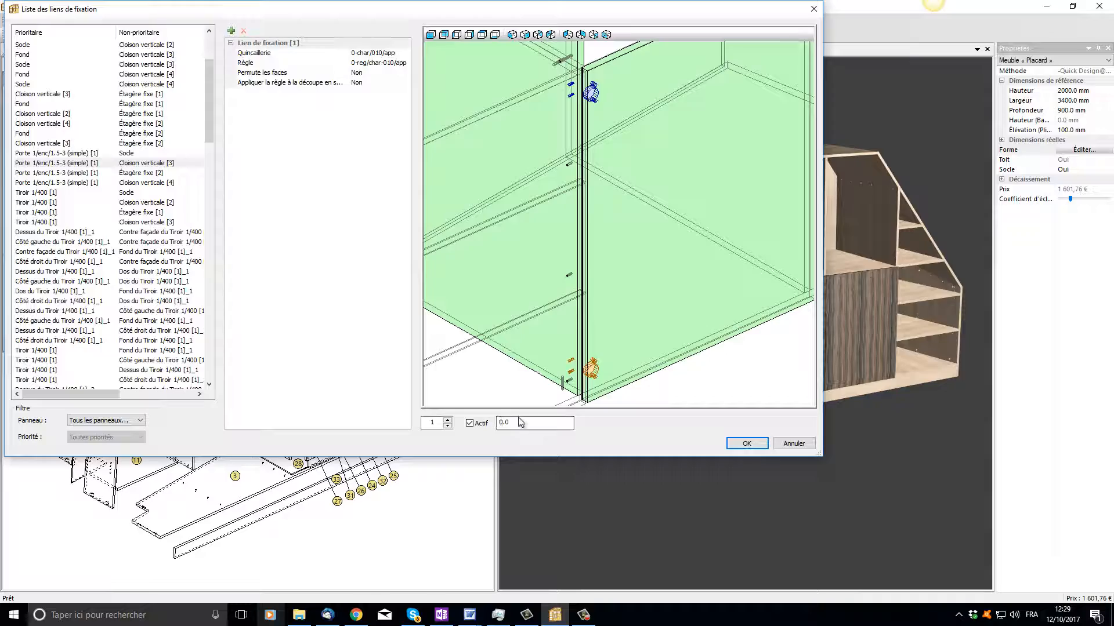
click(470, 423)
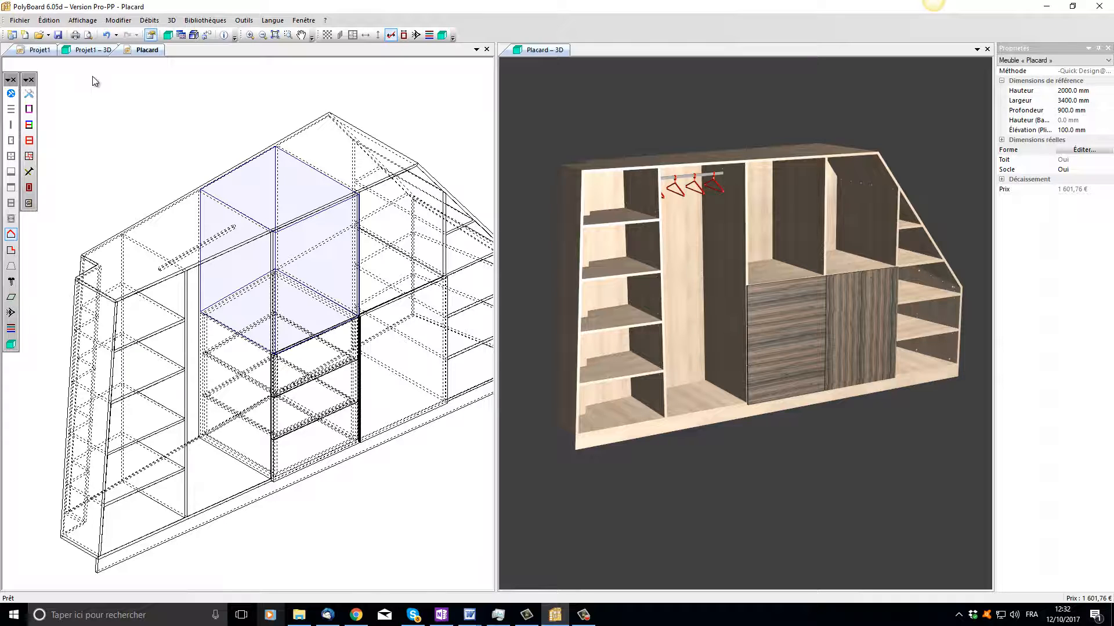
Add one "Montant 3/nul" upright at the proportional 50% position in the zone above the drawers and display the null panels.
click(290, 255)
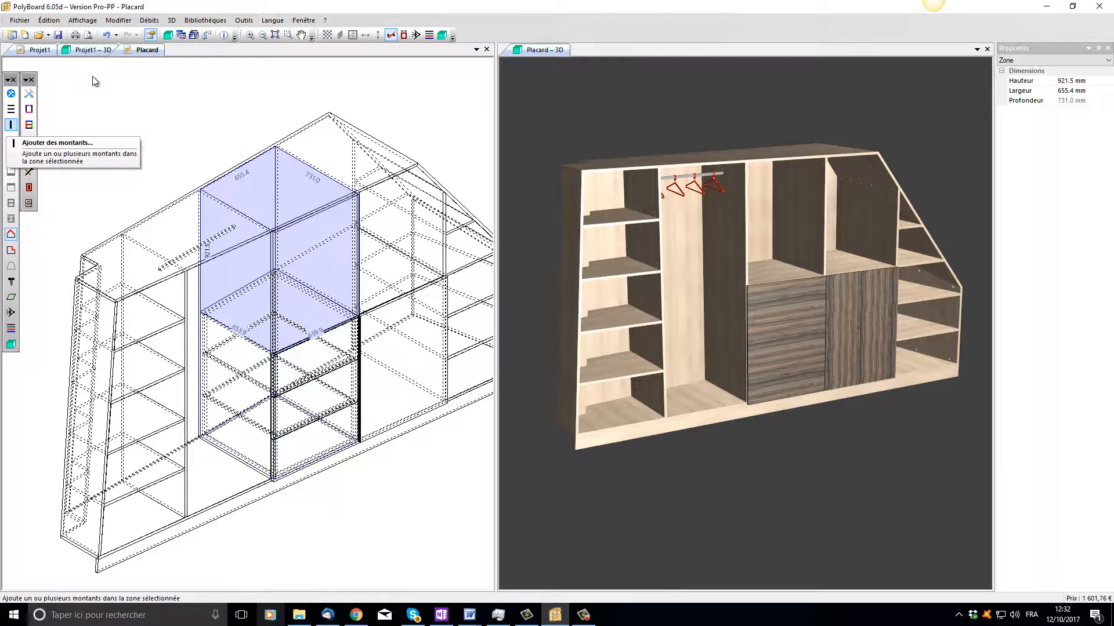
click(10, 124)
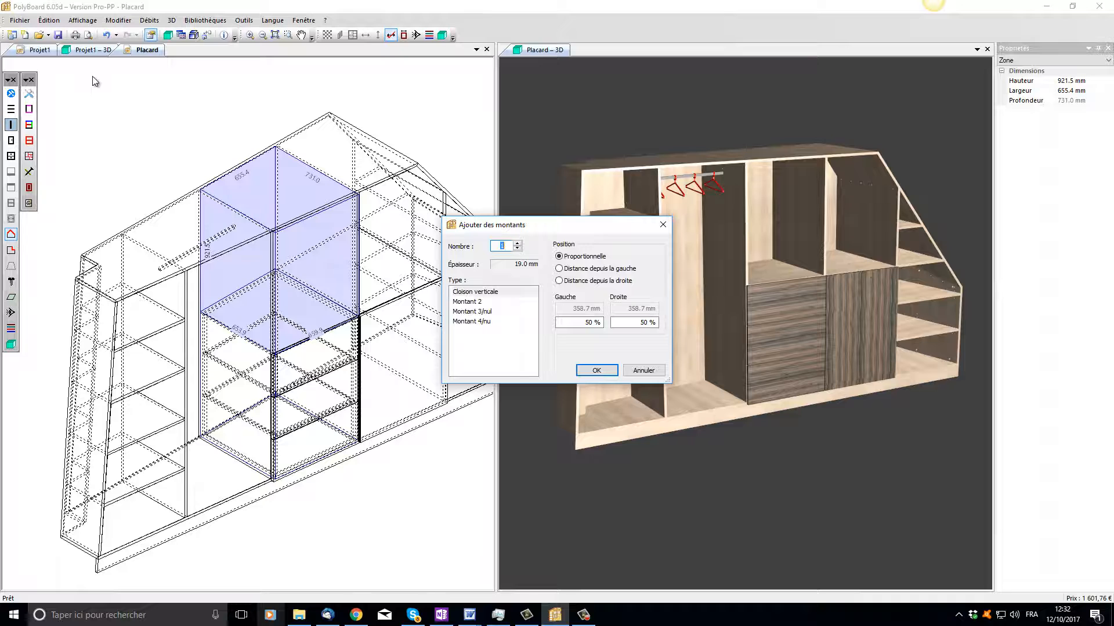
click(471, 312)
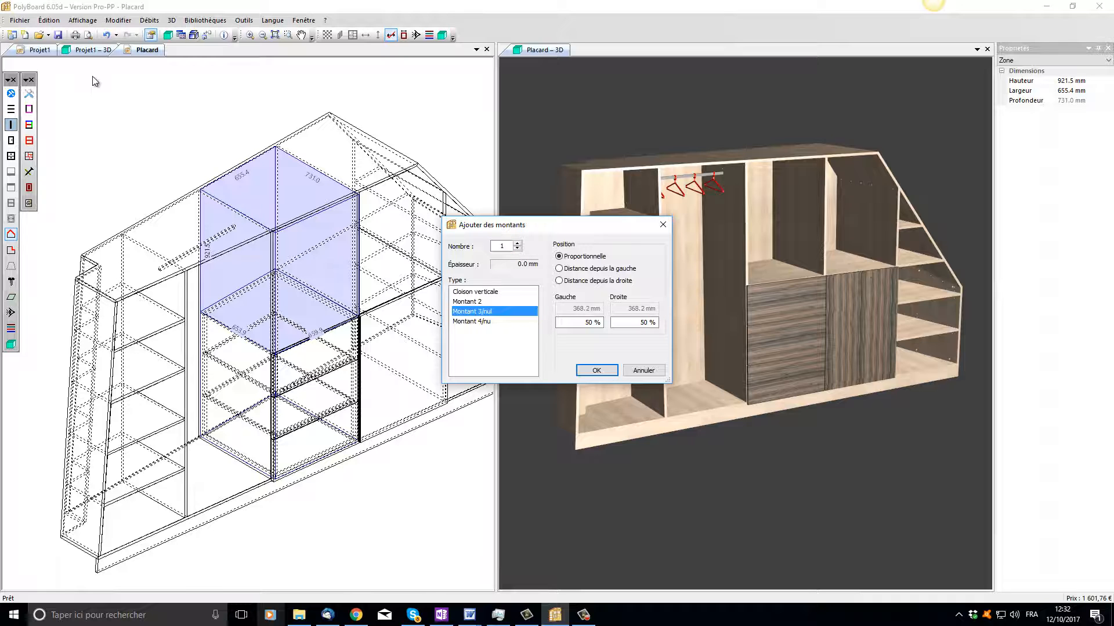
key(Return)
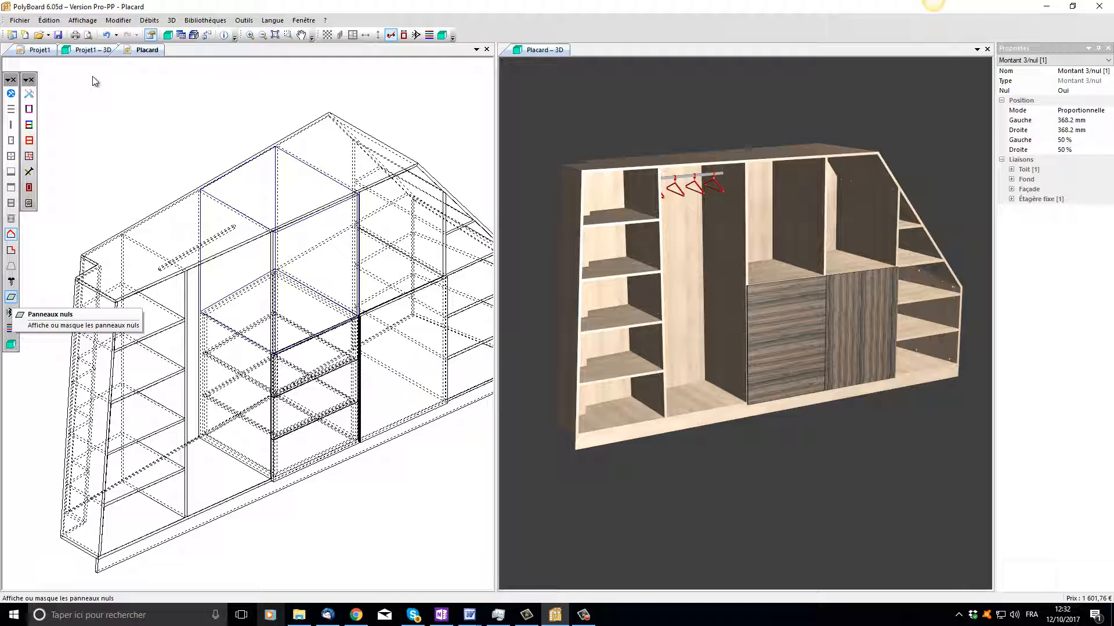
click(11, 297)
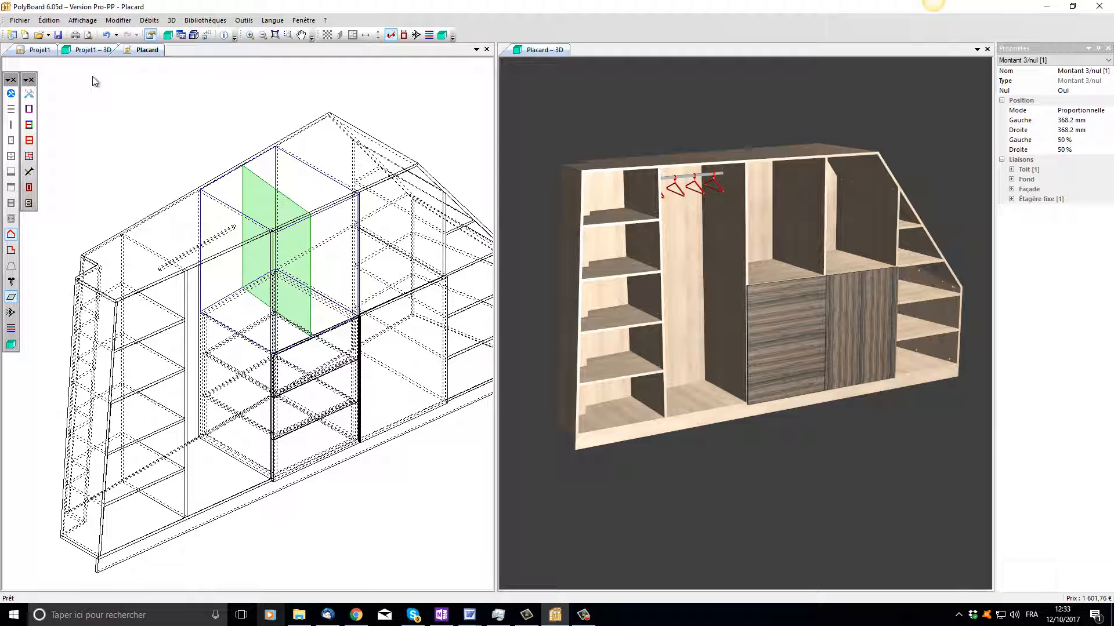